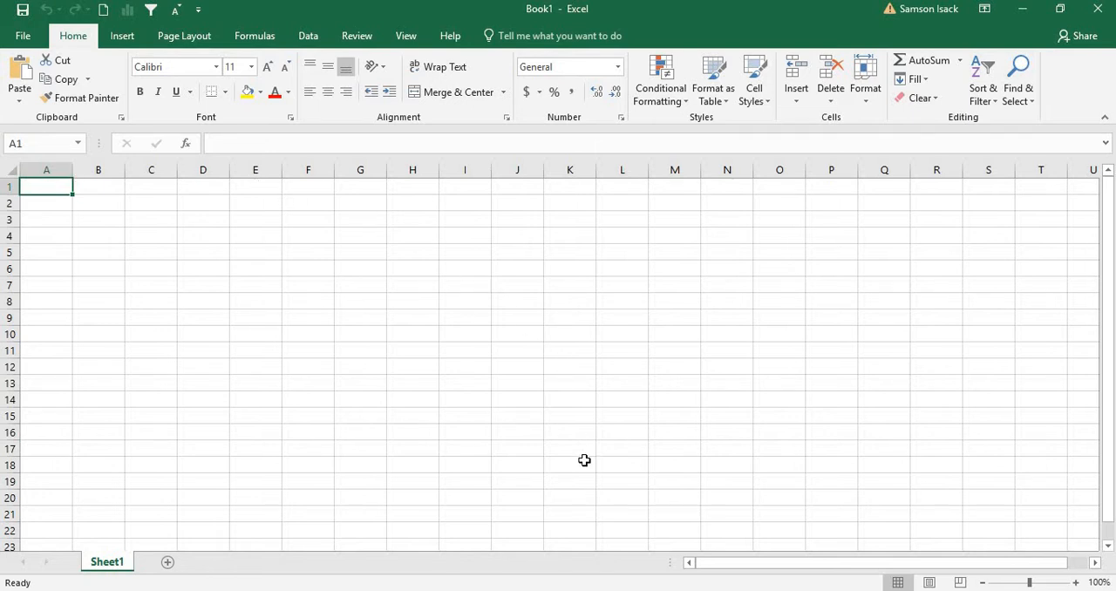
Switch to SQL Server Management Studio and examine the server, the is_rpts database and the columns of its dbo.is_emp table
left_click(663, 532)
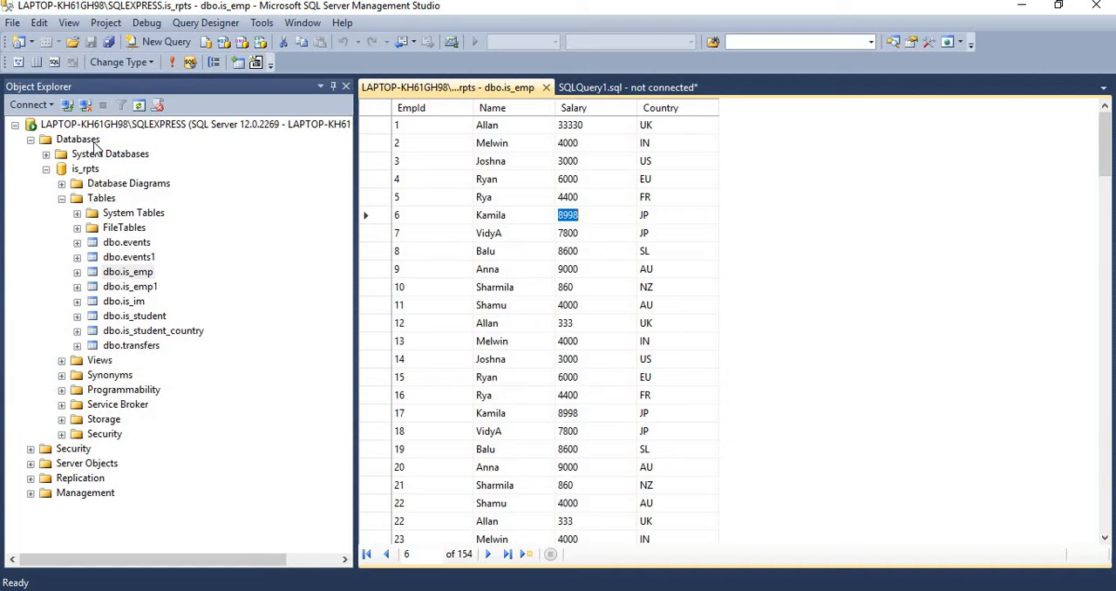
left_click(126, 126)
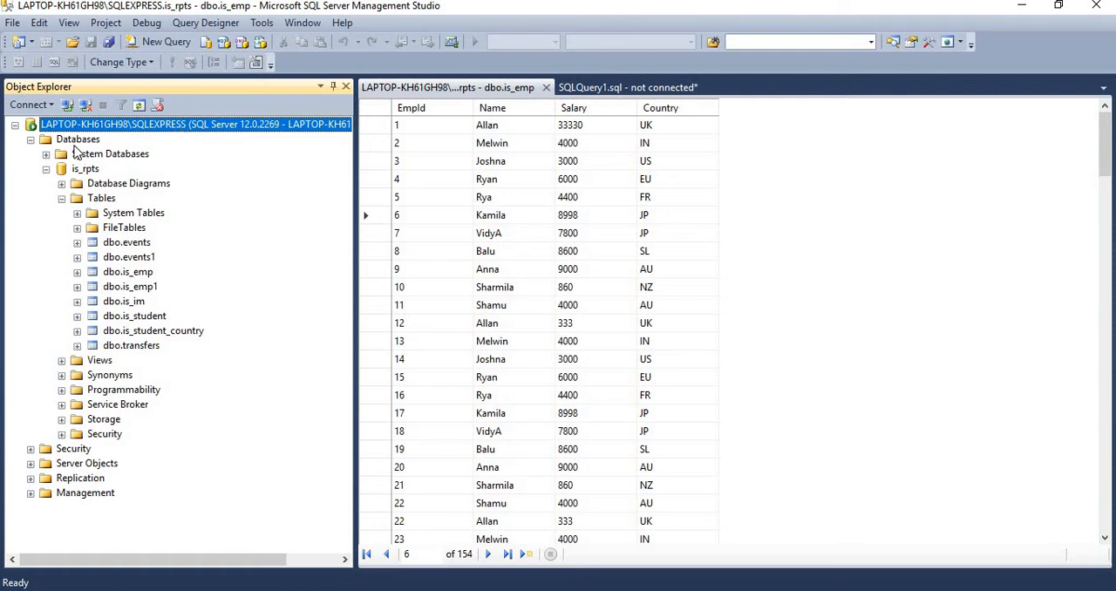
left_click(87, 171)
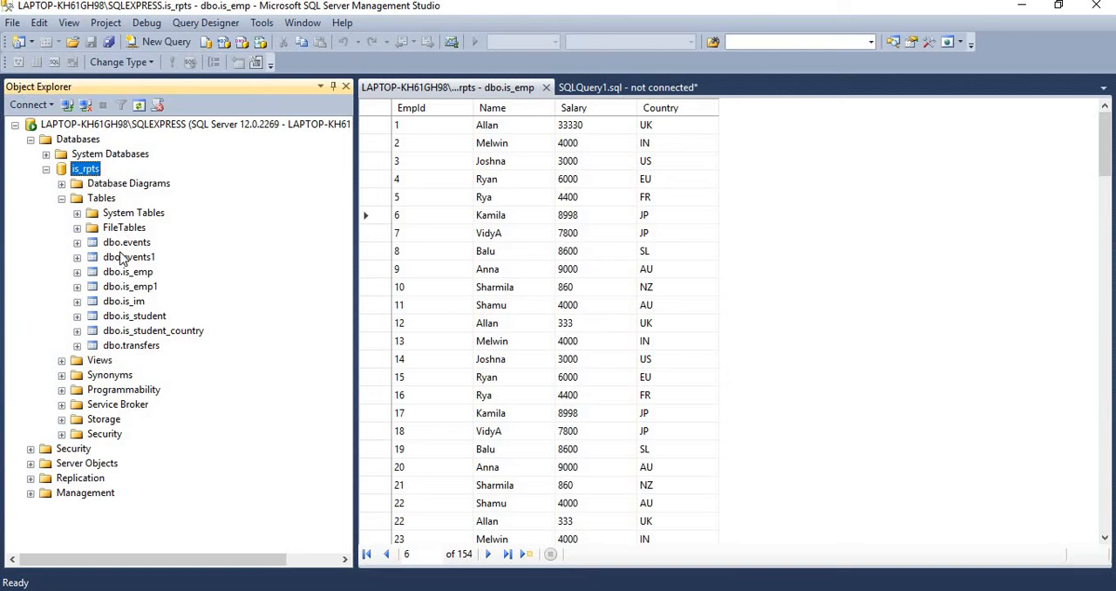
left_click(144, 275)
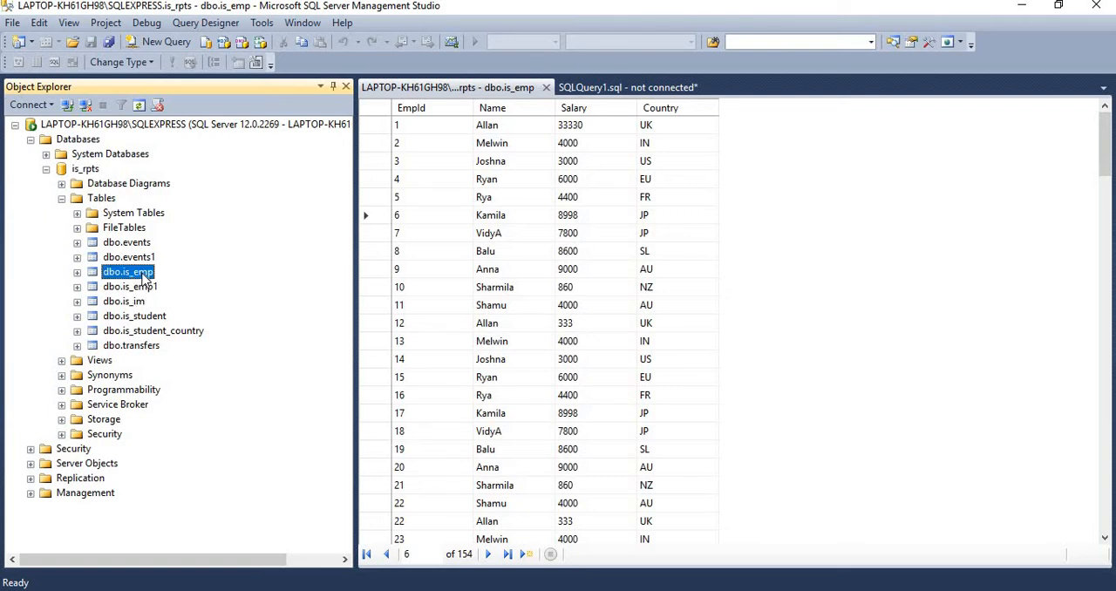
left_click(454, 129)
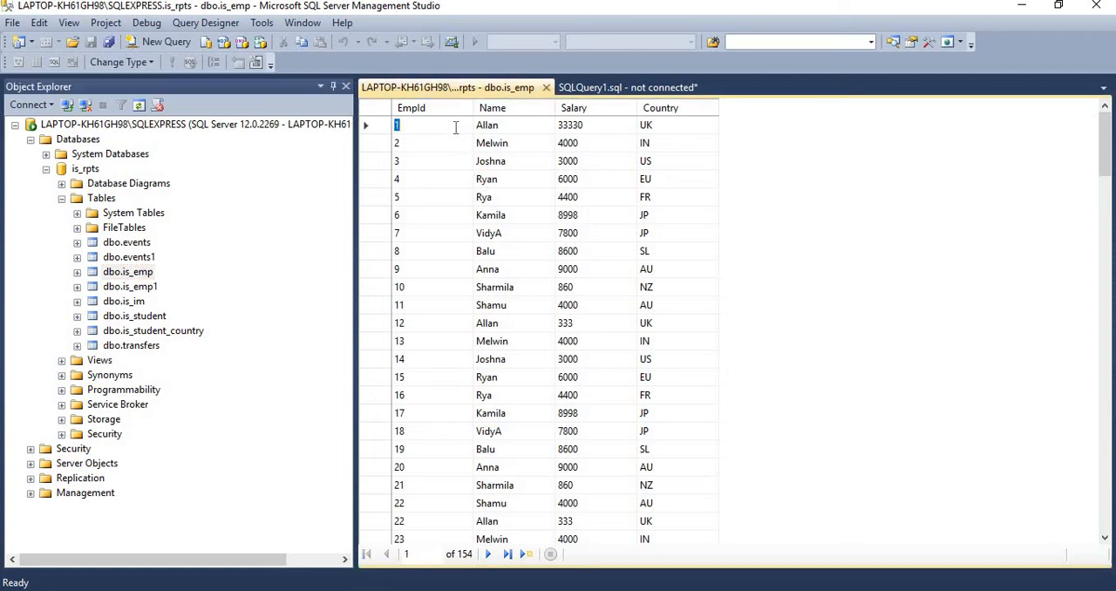
left_click(518, 124)
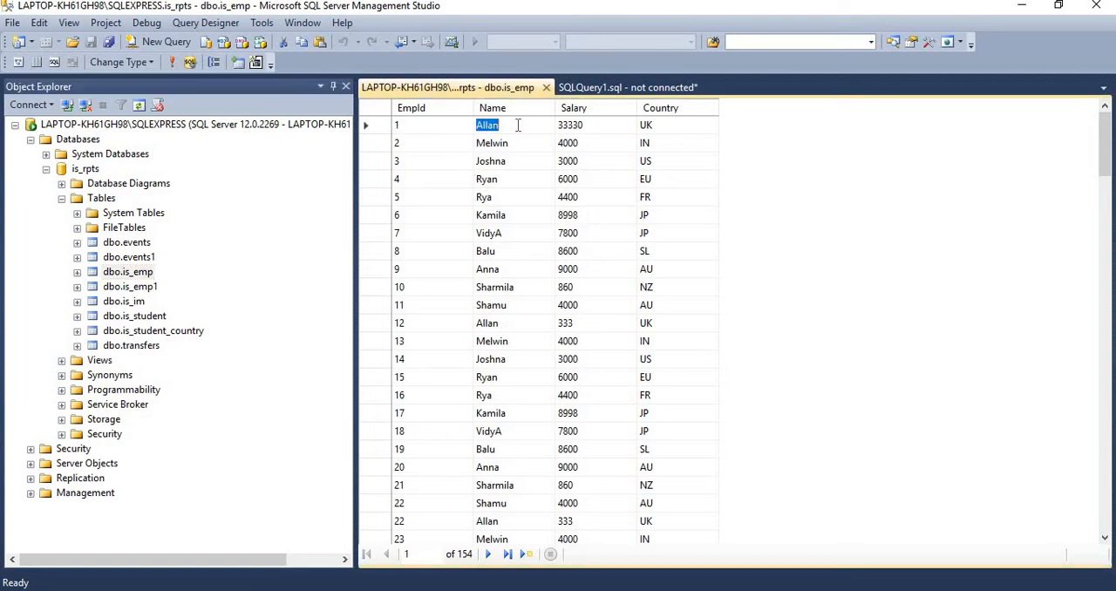
left_click(592, 124)
left_click(685, 124)
Switch to the blank Excel workbook Book1 and start importing external data from SQL Server
mouse_move(421, 590)
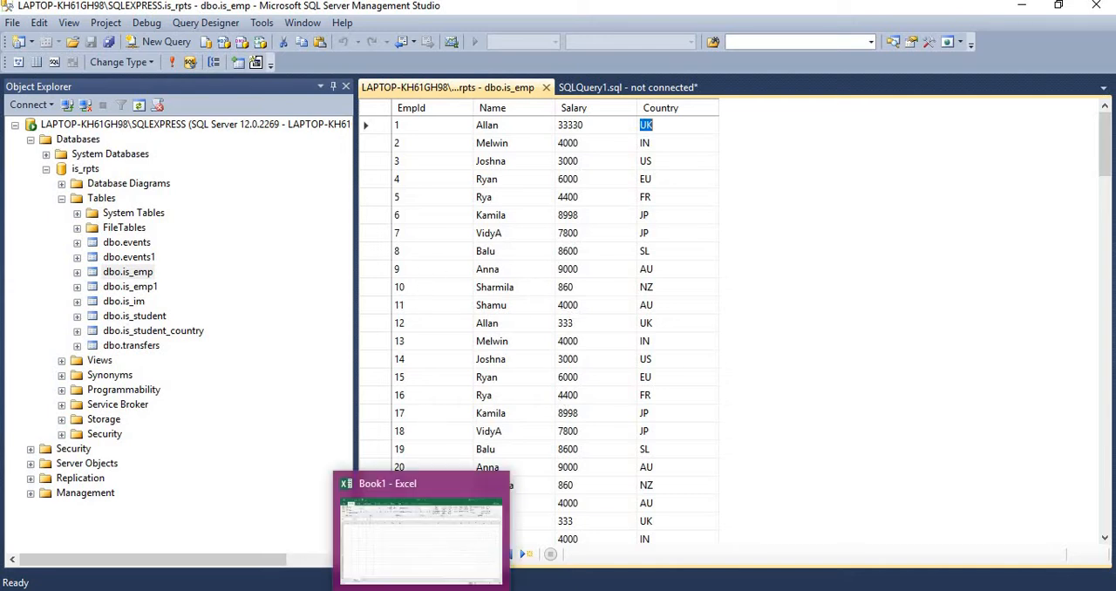
left_click(430, 573)
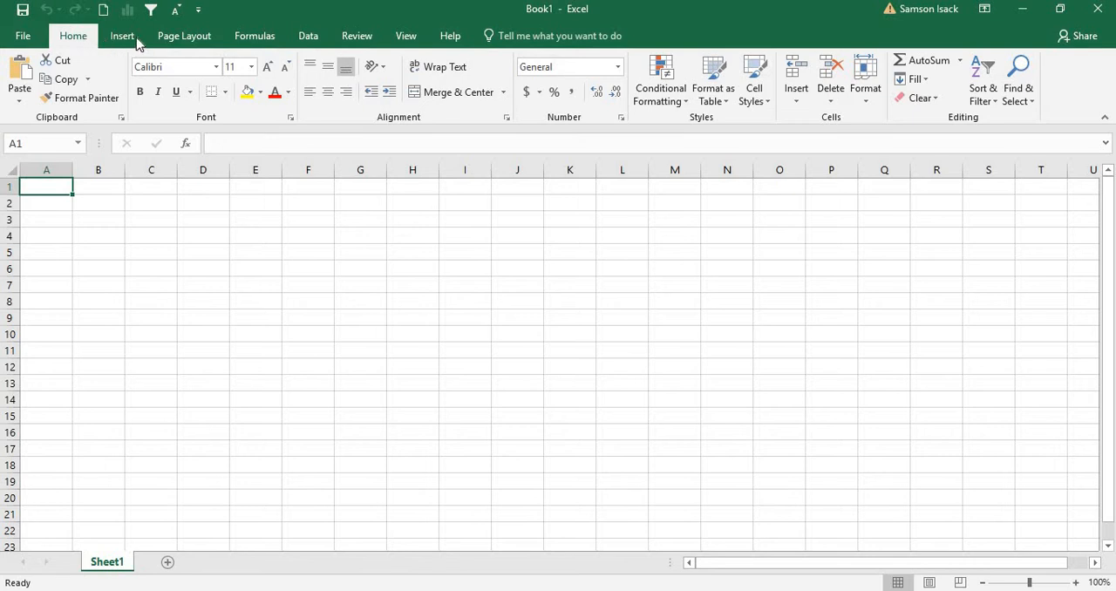
left_click(323, 45)
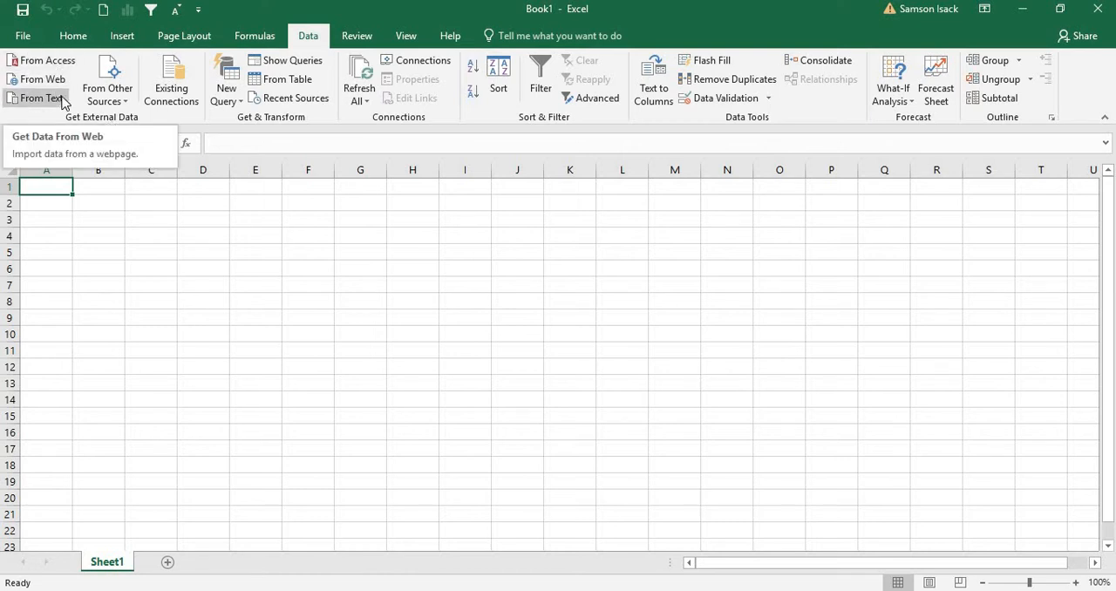
left_click(128, 105)
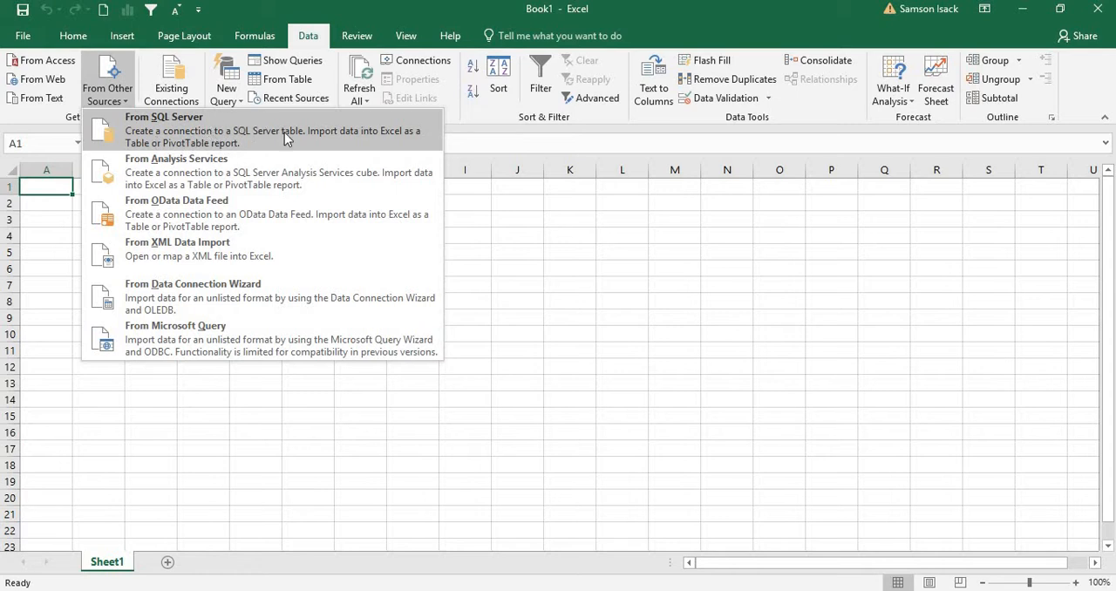
left_click(186, 134)
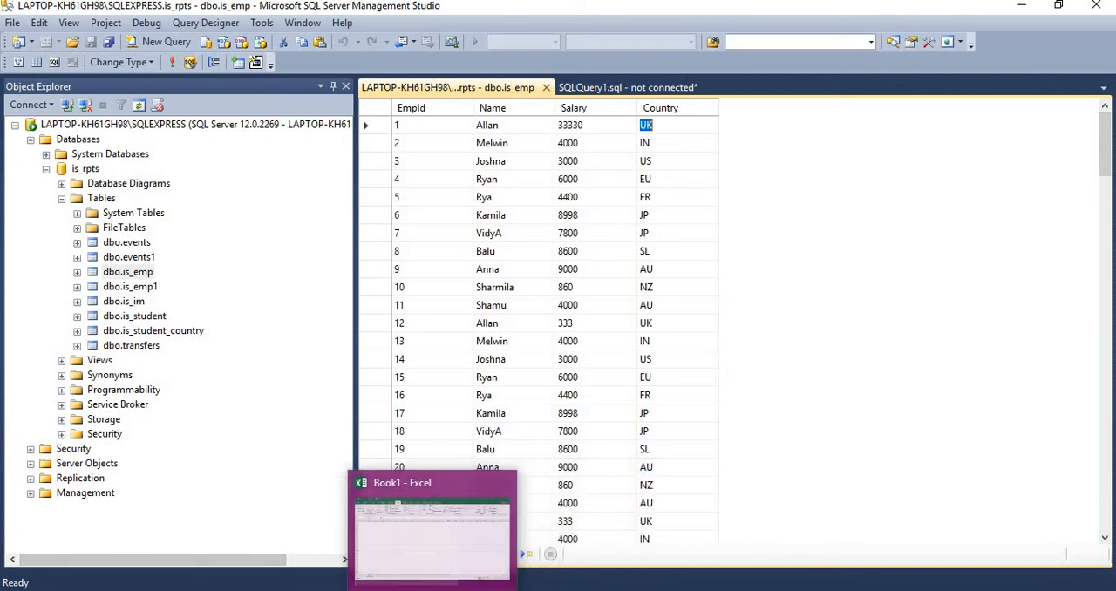
Connect the data wizard to the copied server name LAPTOP-KH61GH98\SQLEXPRESS using Windows Authentication
left_click(421, 534)
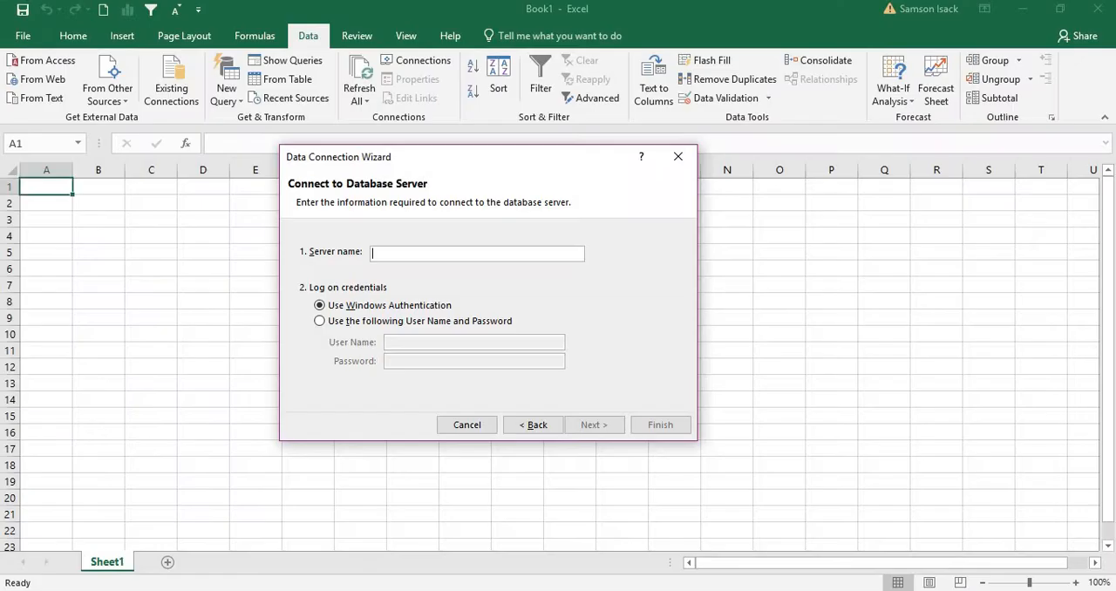
right_click(394, 255)
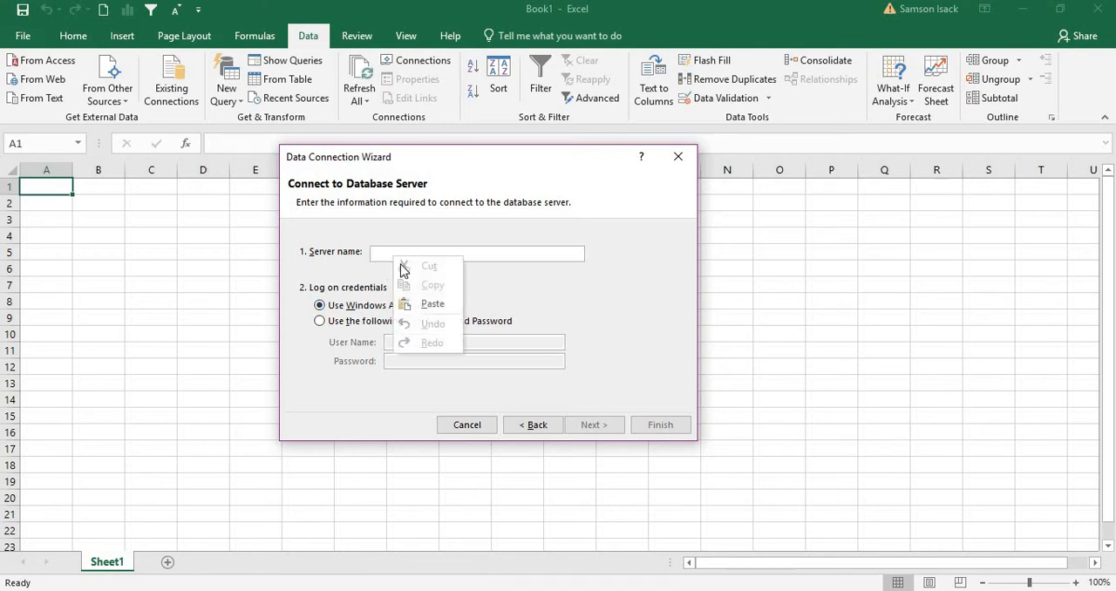
left_click(432, 304)
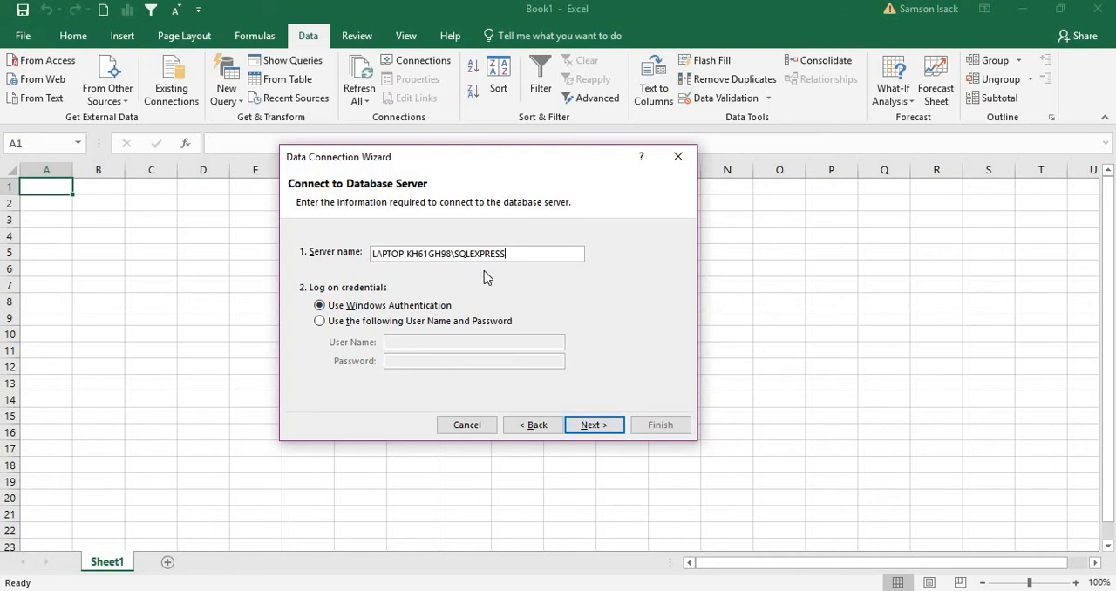
left_click(593, 424)
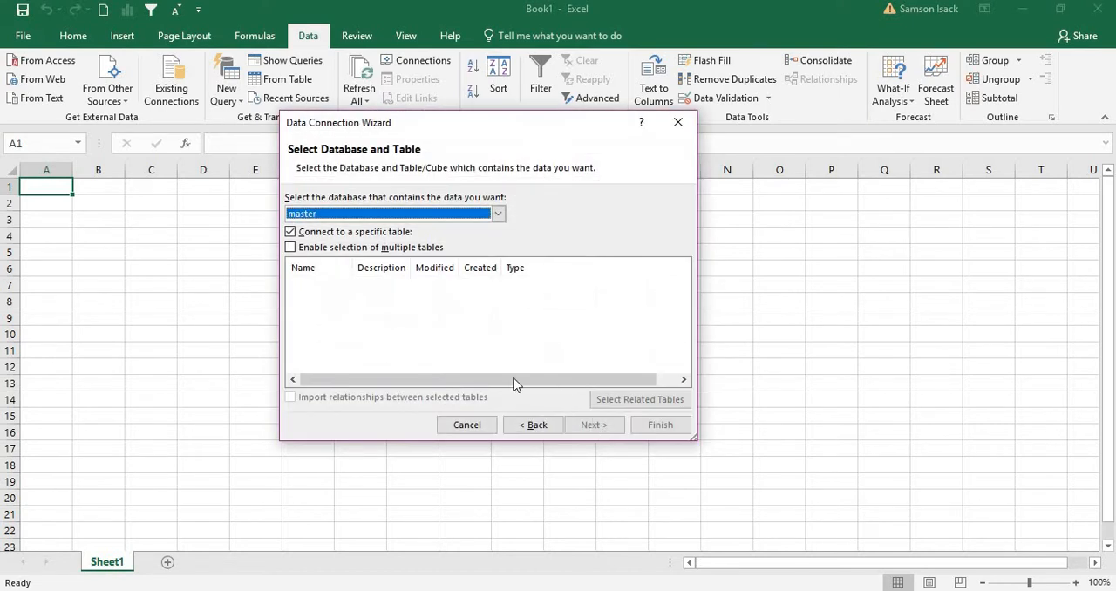
left_click(526, 425)
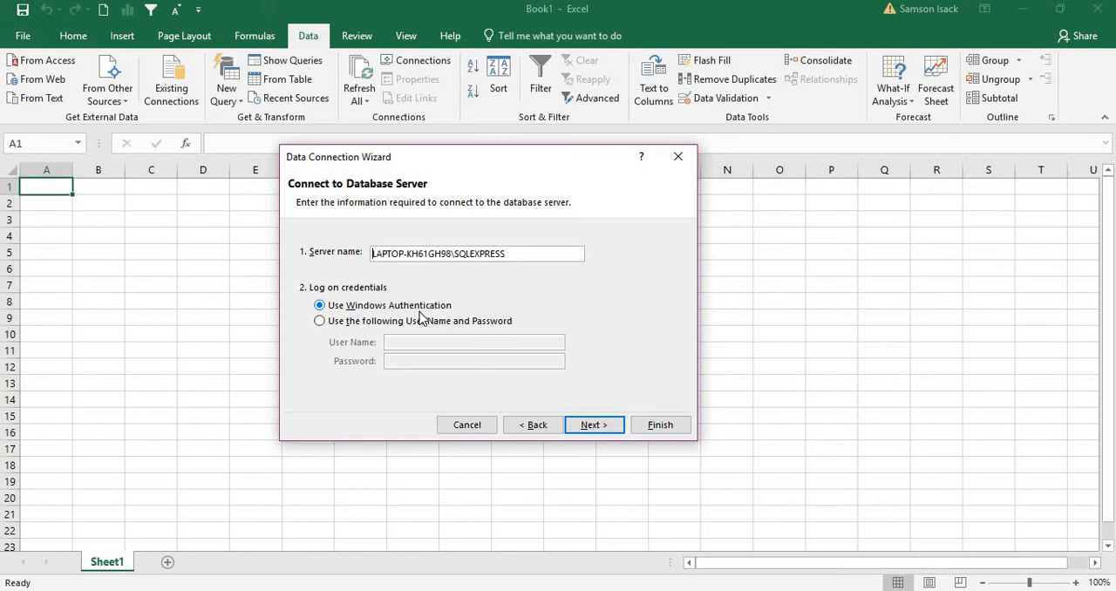
left_click(579, 427)
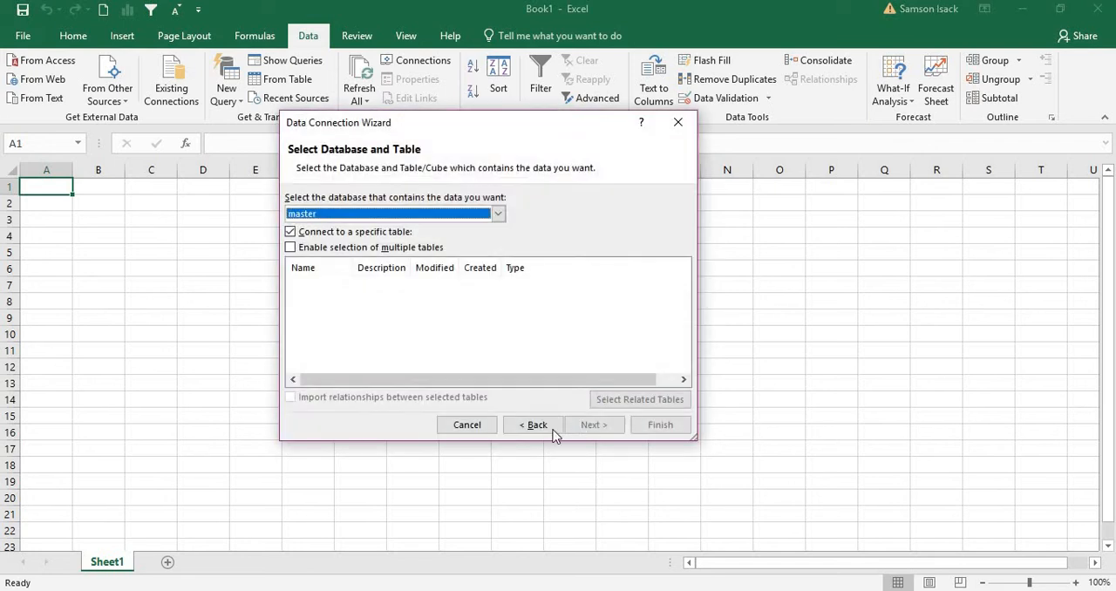
Choose is_rpts as the source database and enlarge the wizard to show its full table list
left_click(498, 215)
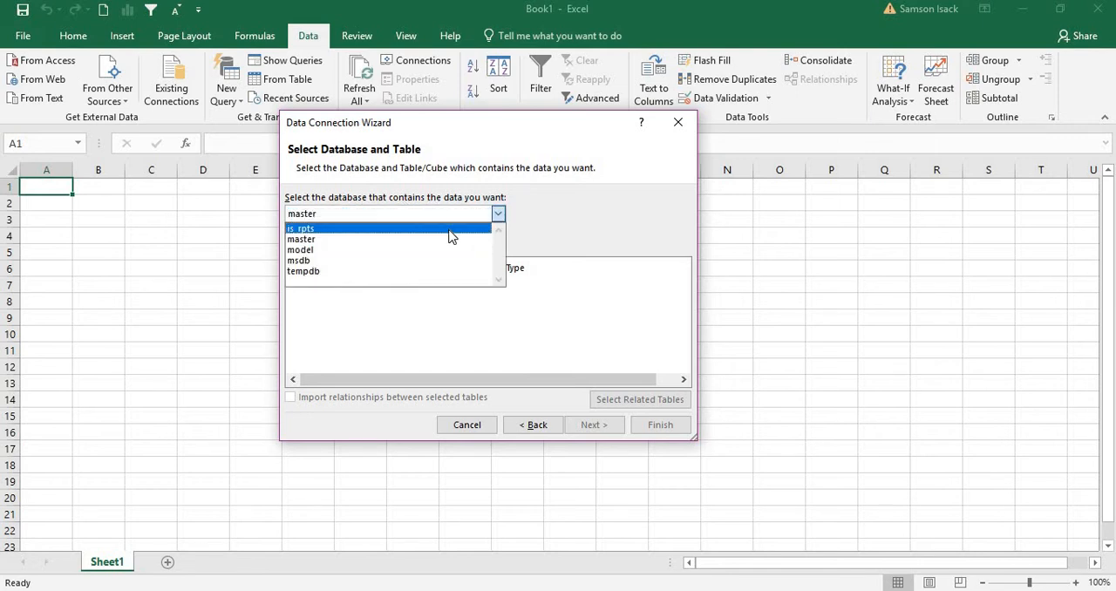
left_click(450, 229)
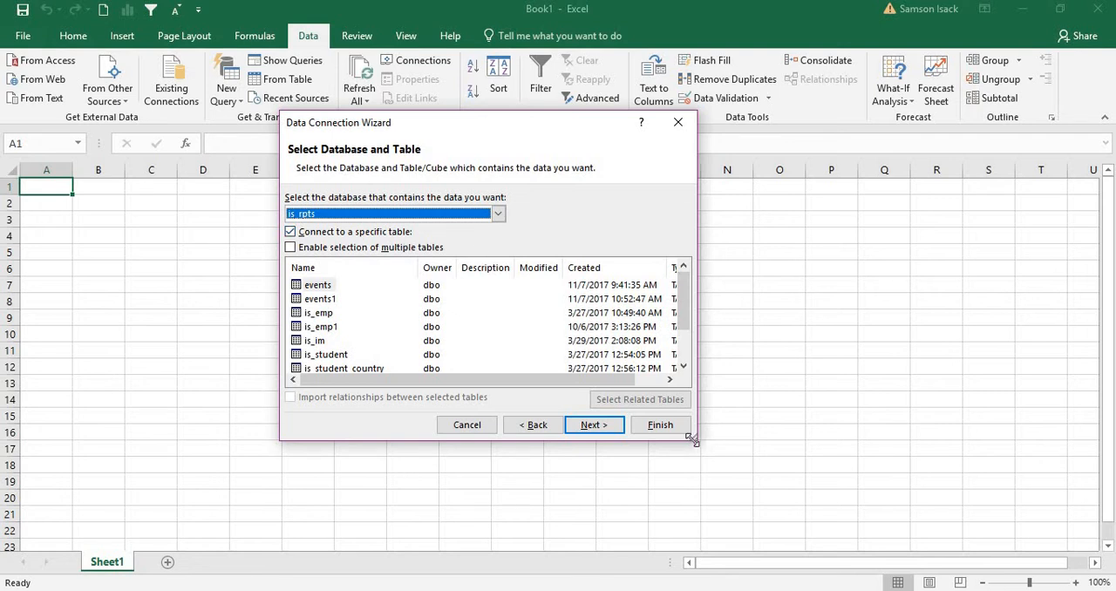
left_click_drag(693, 440, 876, 507)
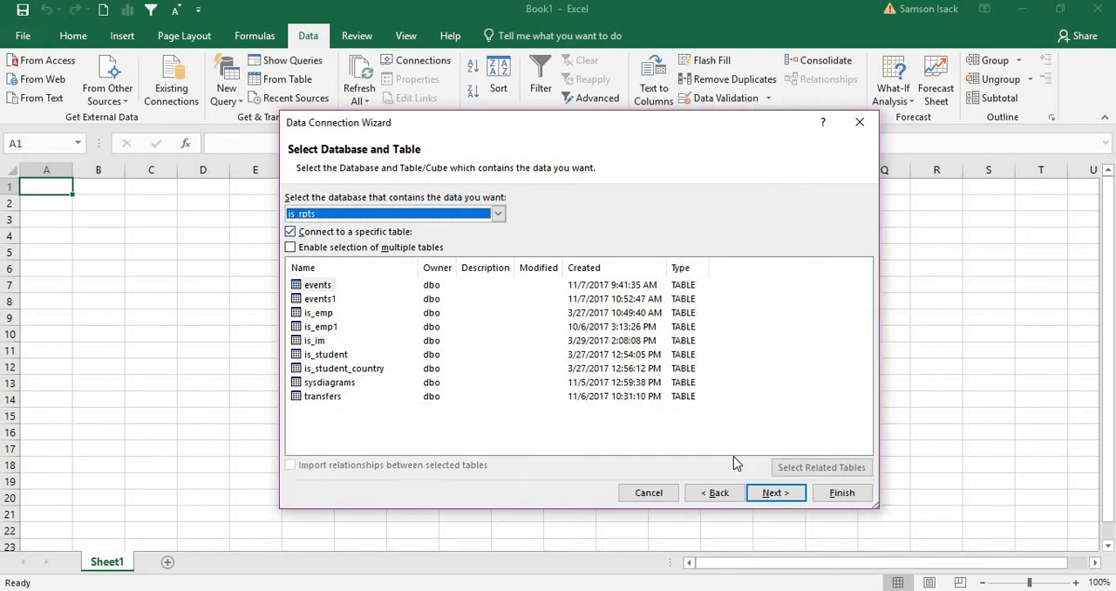
left_click(314, 248)
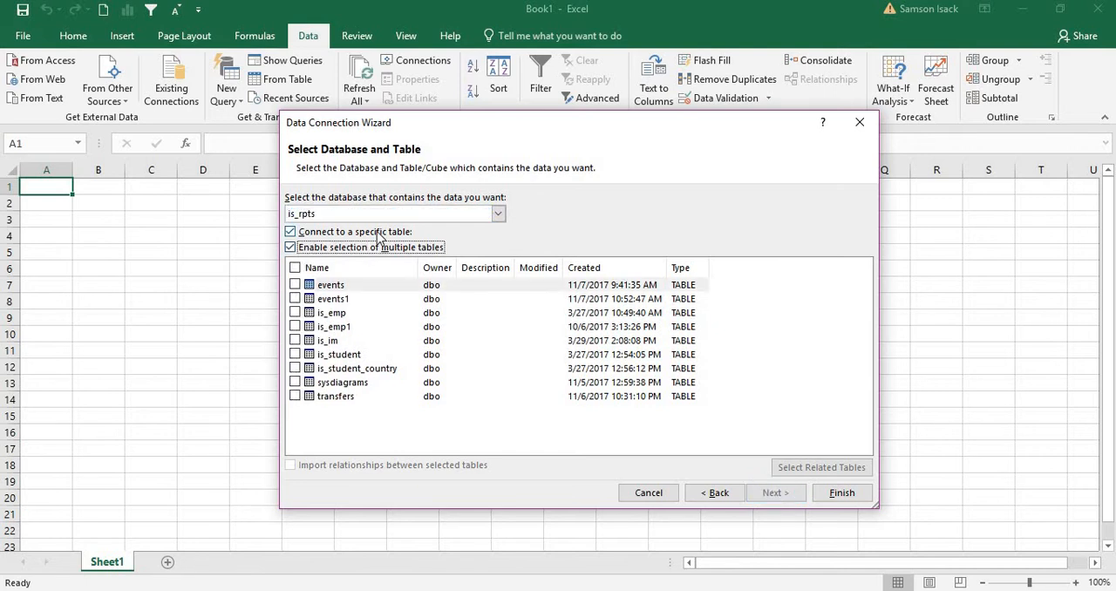
left_click(379, 233)
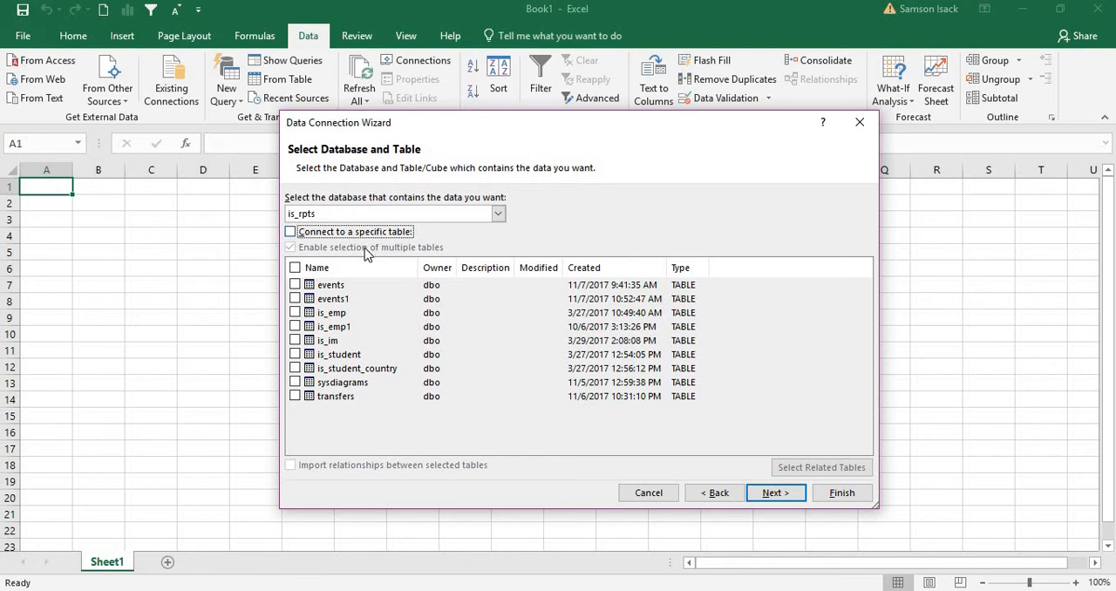
left_click(364, 233)
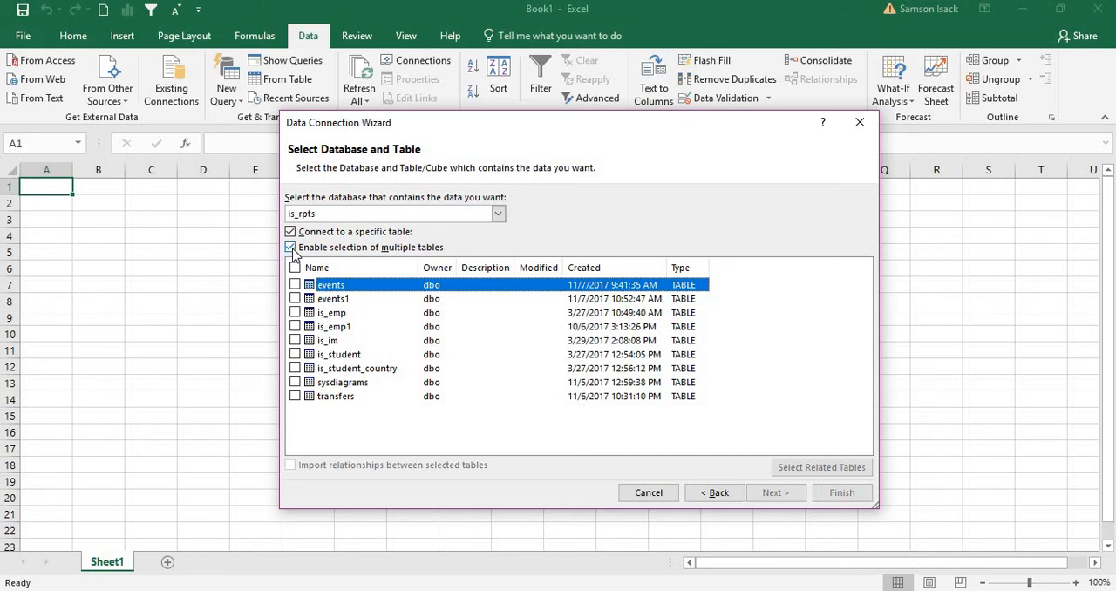
left_click(292, 248)
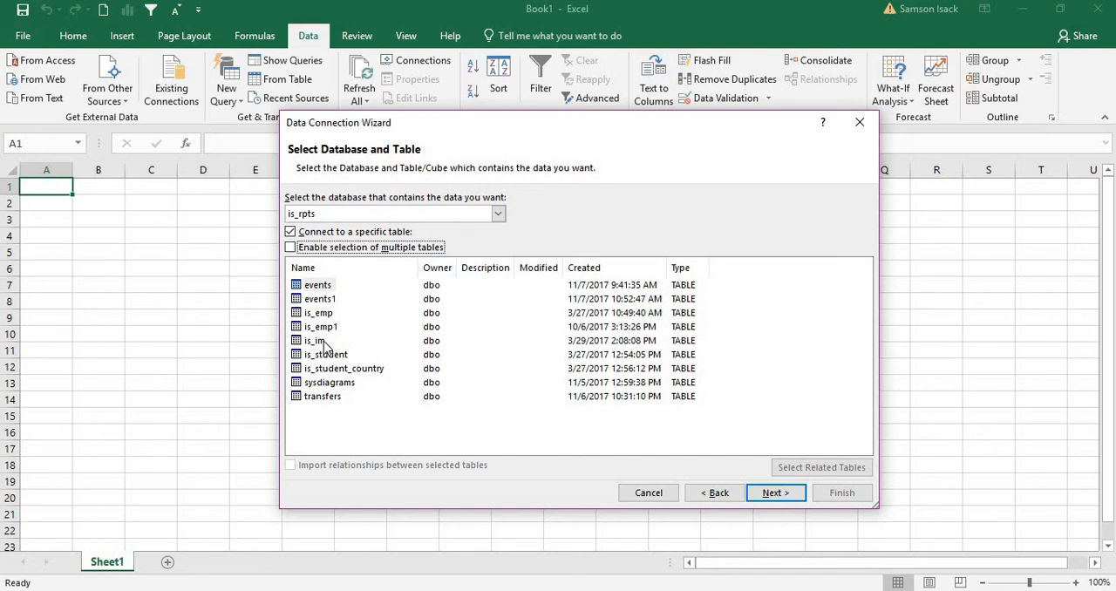
Select the is_emp table and save its data connection with the friendly name IS_EMP, replacing the existing connection file
left_click(319, 314)
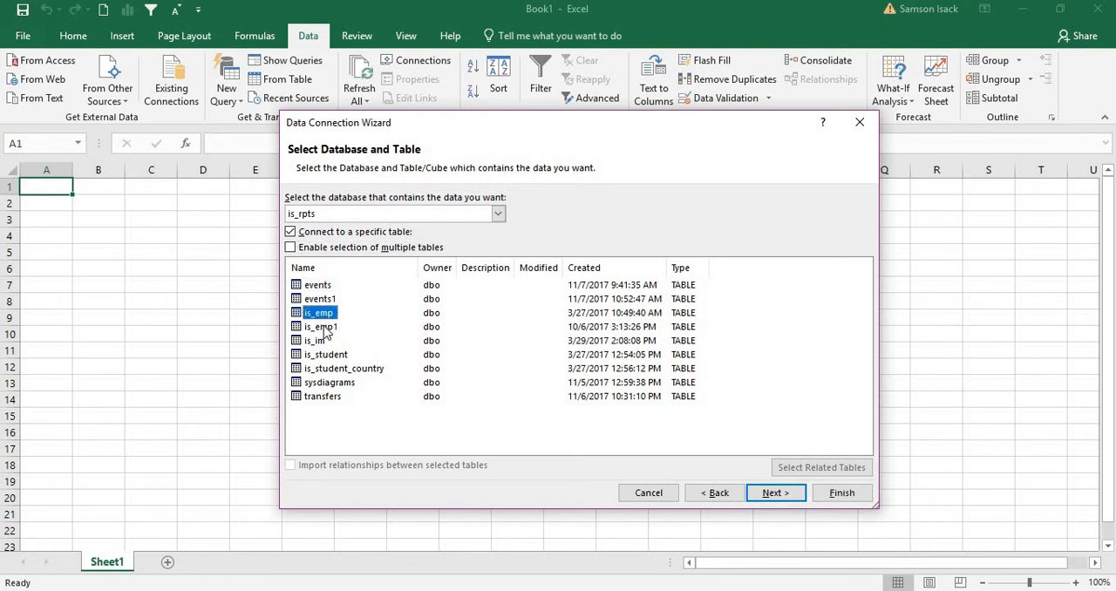
left_click(774, 493)
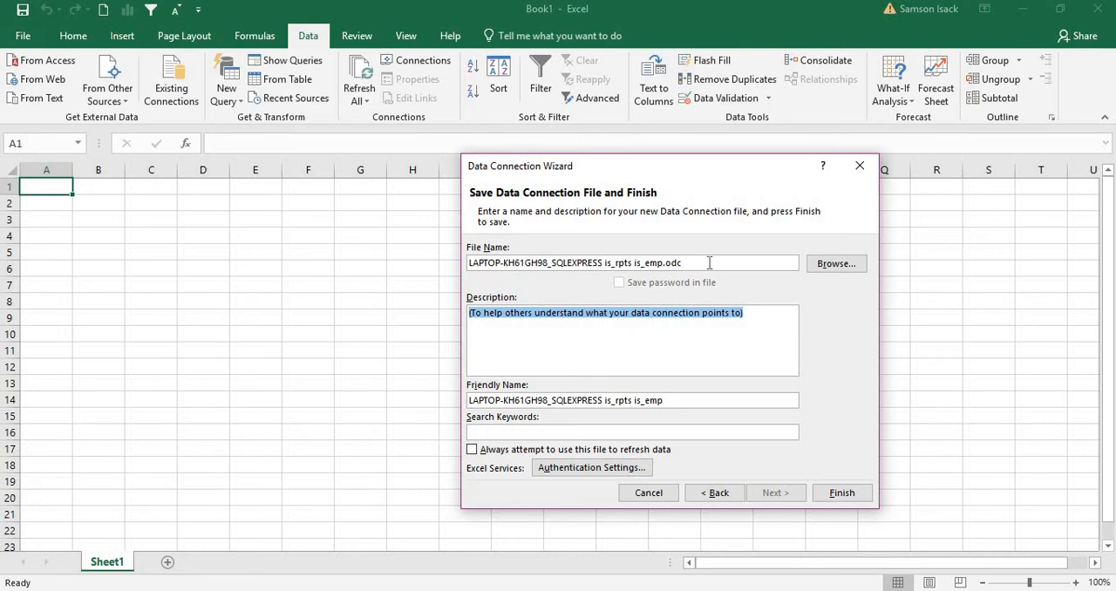
left_click_drag(706, 263, 405, 245)
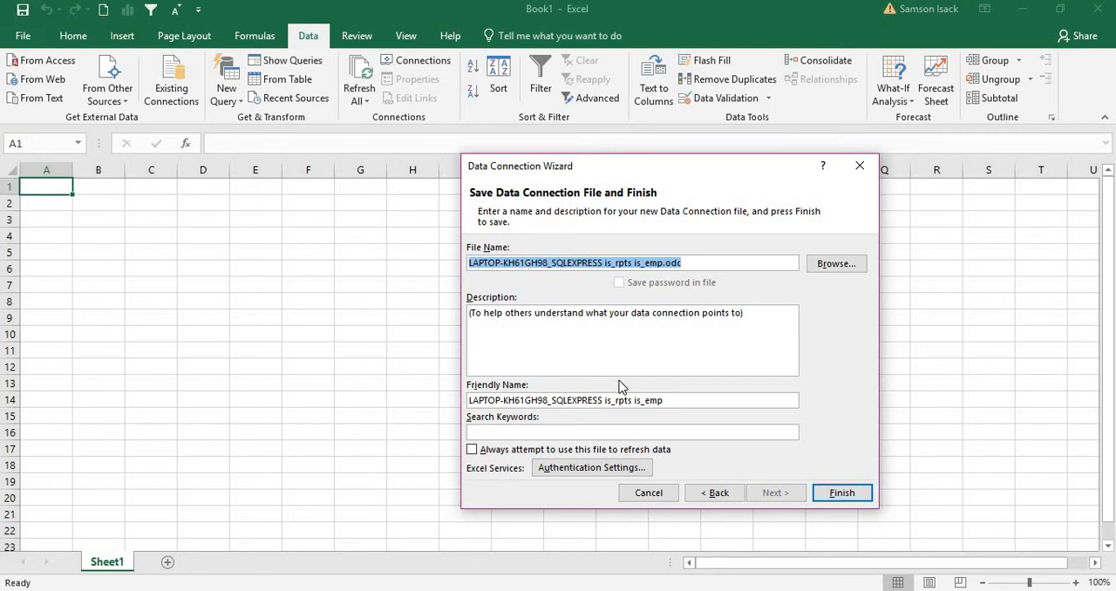
left_click(682, 405)
left_click_drag(683, 404, 434, 384)
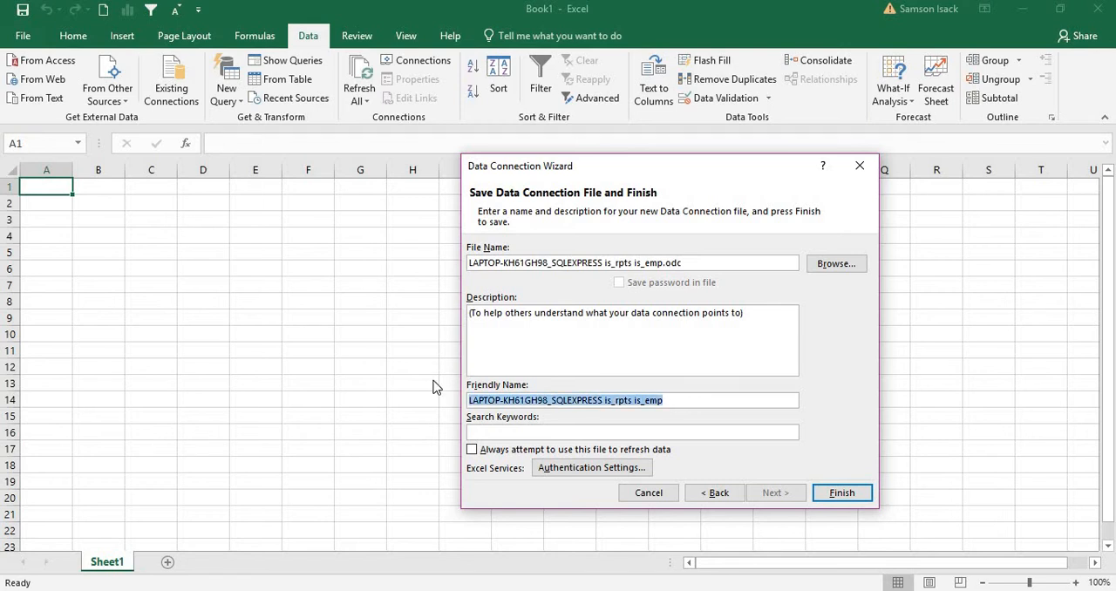
type("i")
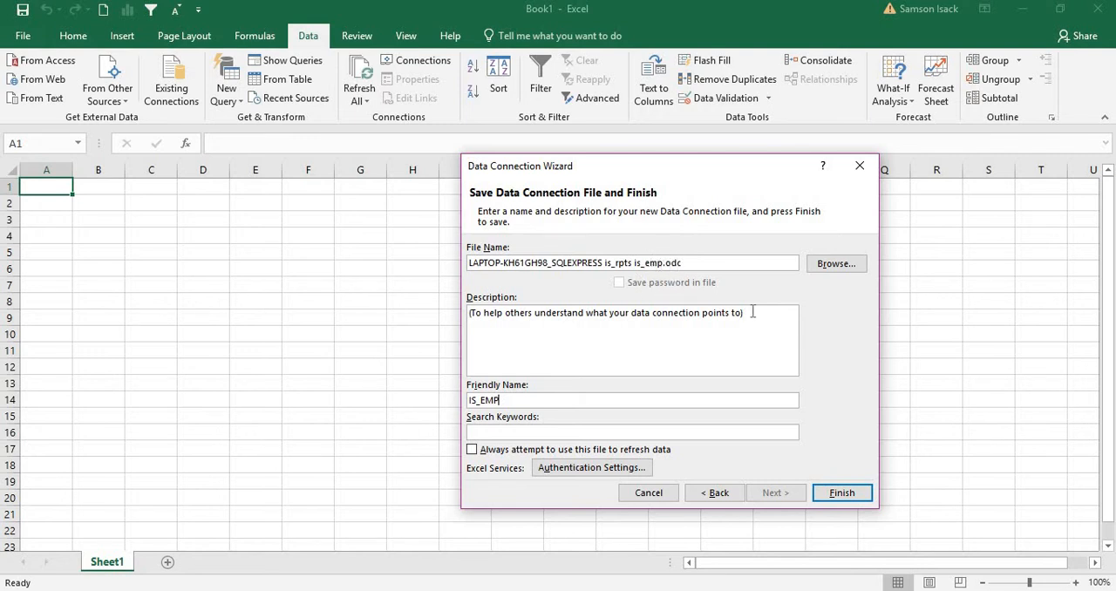
left_click(846, 496)
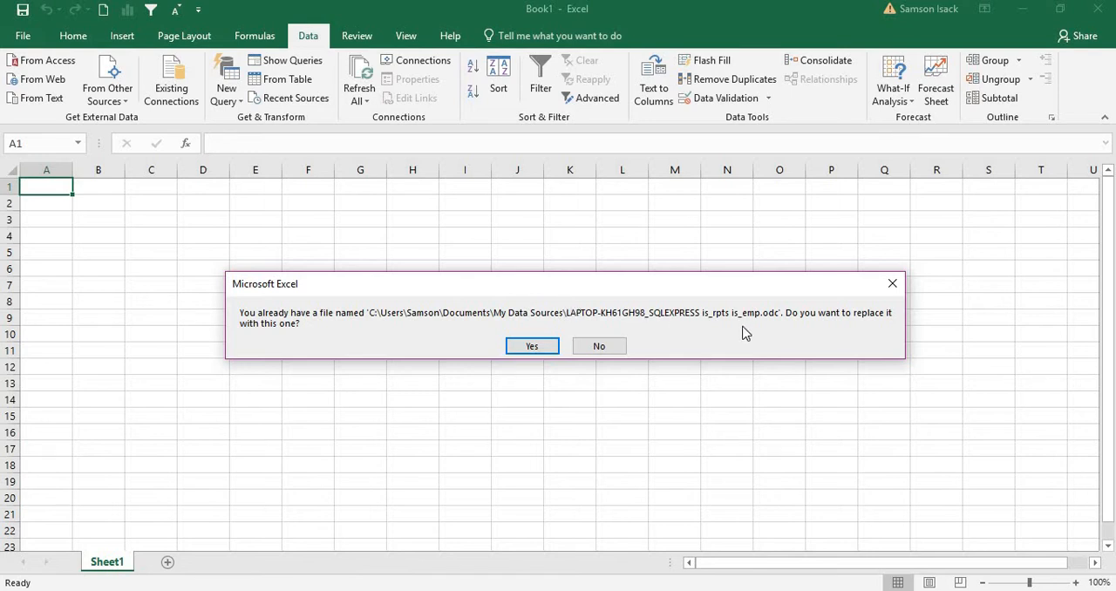
left_click(542, 346)
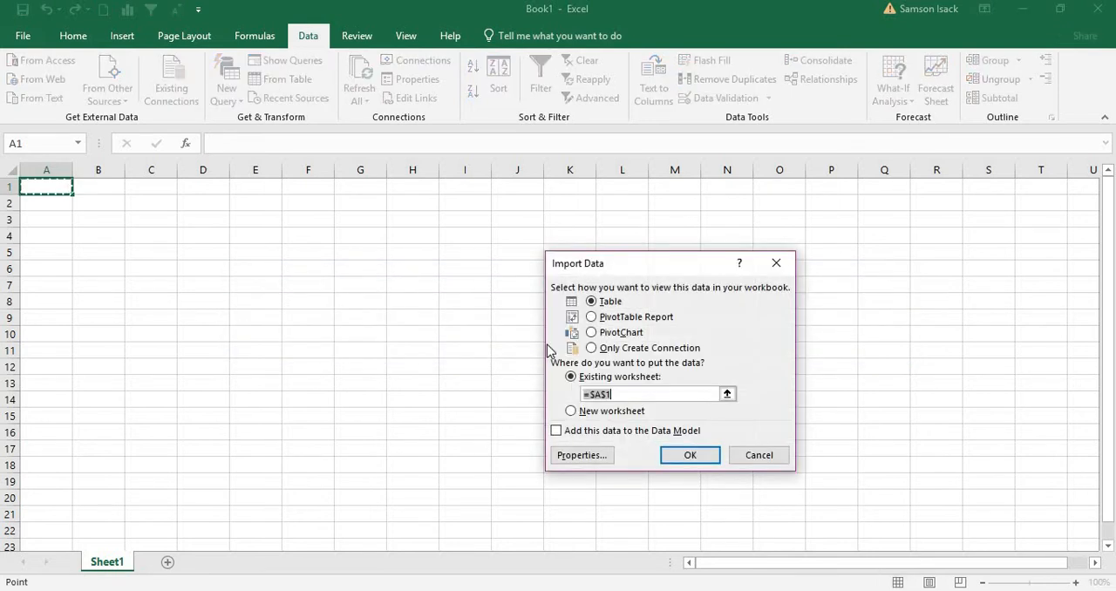
Import the data as a table starting at cell A1 of the existing worksheet and check the imported employee records
left_click_drag(651, 267, 506, 244)
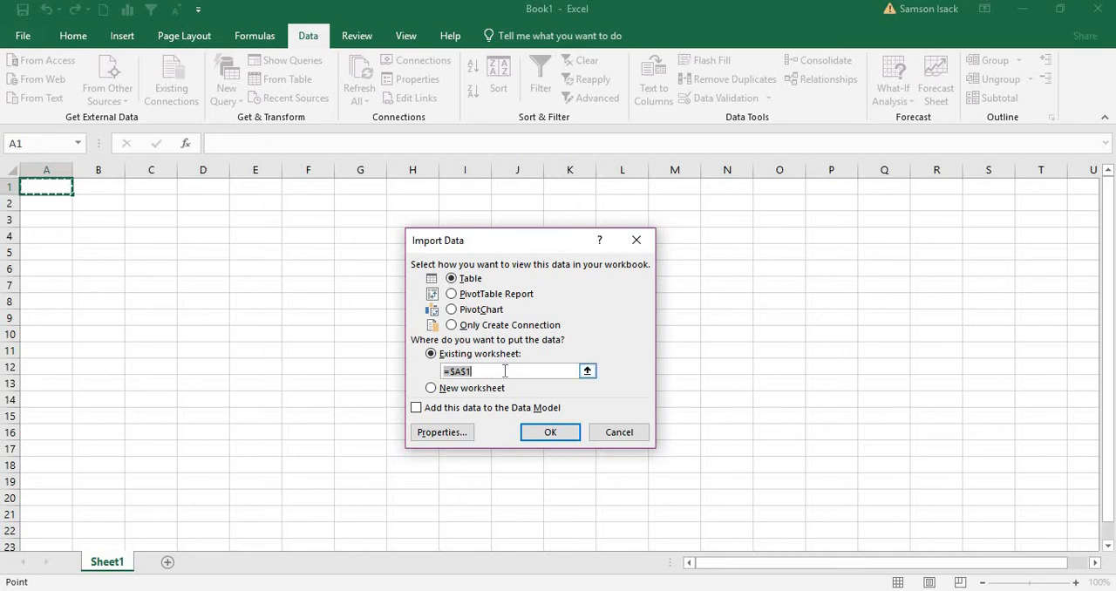
left_click(553, 439)
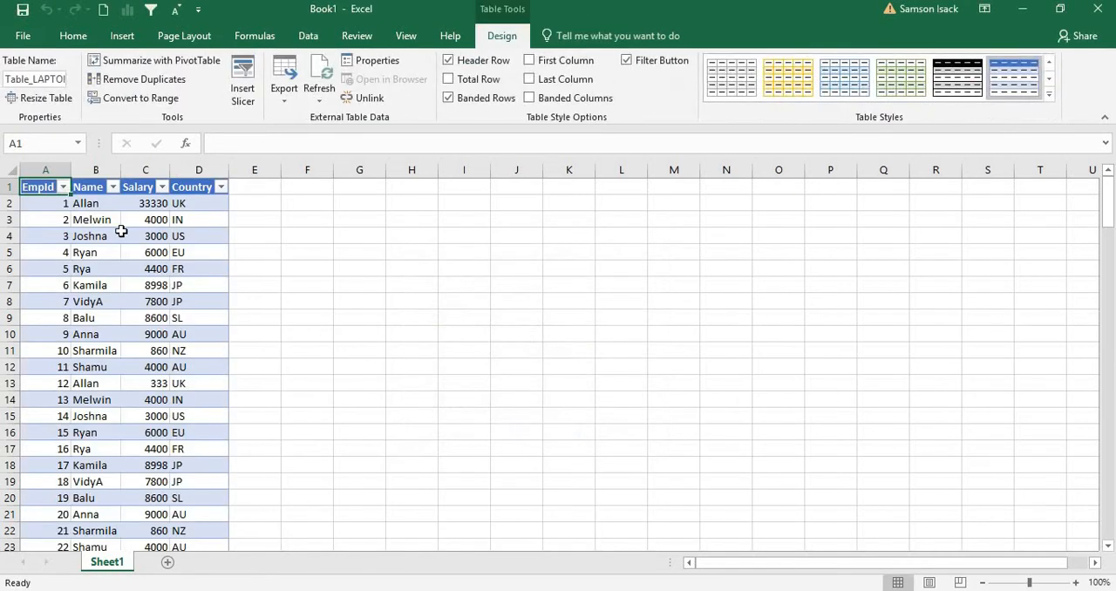
left_click(82, 202)
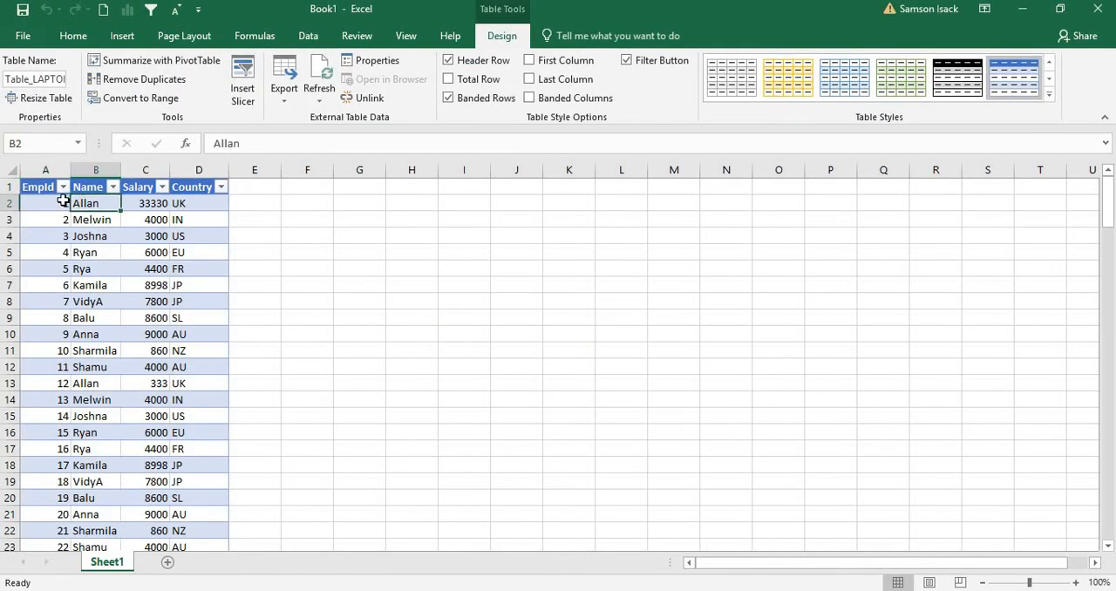
left_click(64, 201)
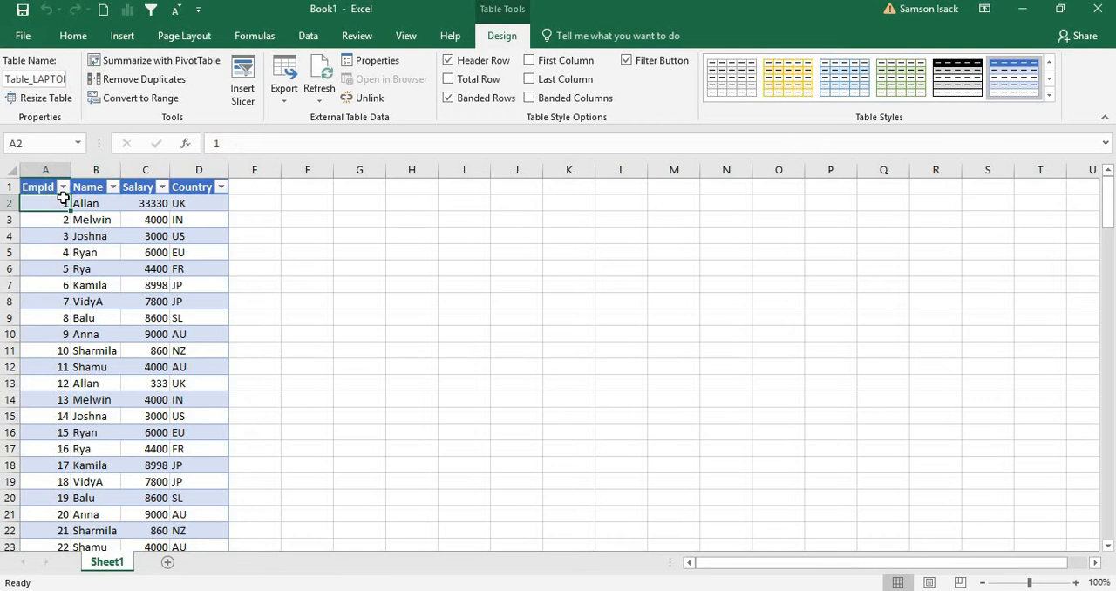
left_click(120, 174)
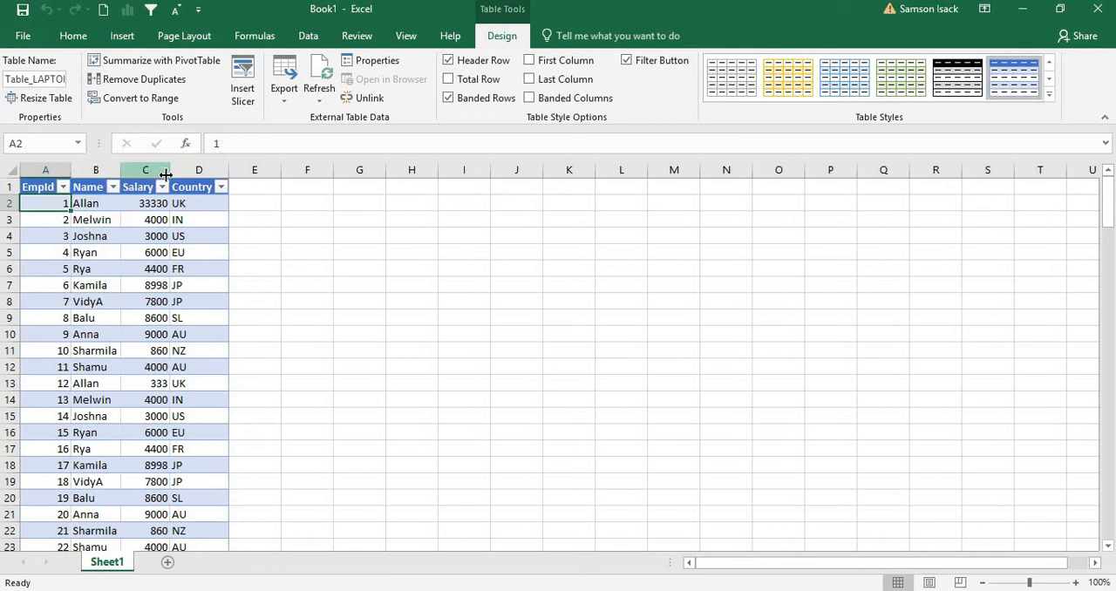
Inspect the imported employee records from the first salary down to the table's last row and back
left_click(146, 267)
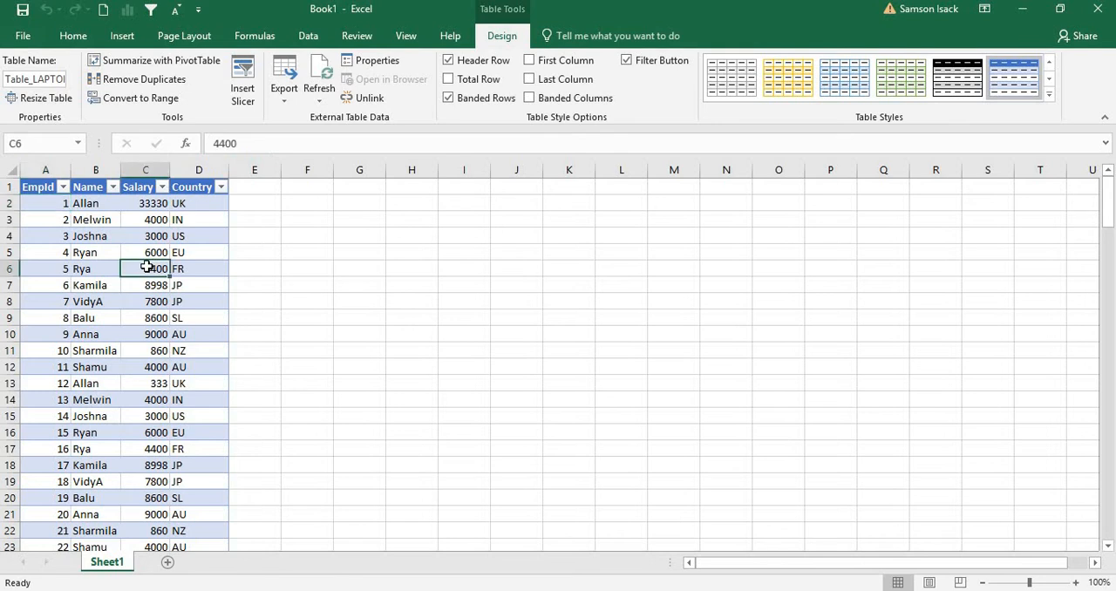
left_click(157, 205)
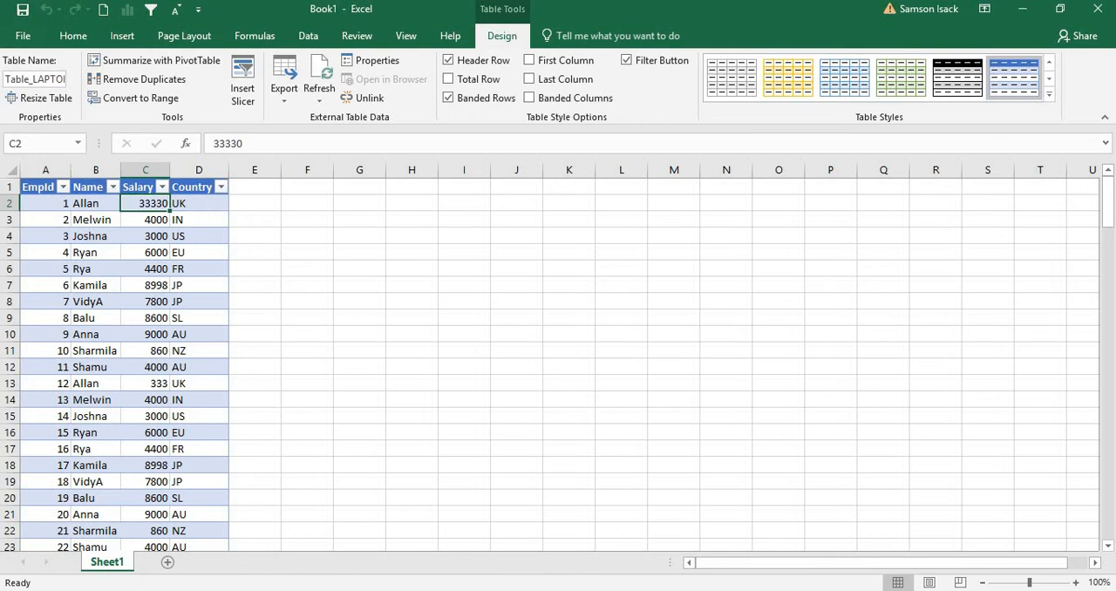
left_click_drag(1108, 208, 1109, 515)
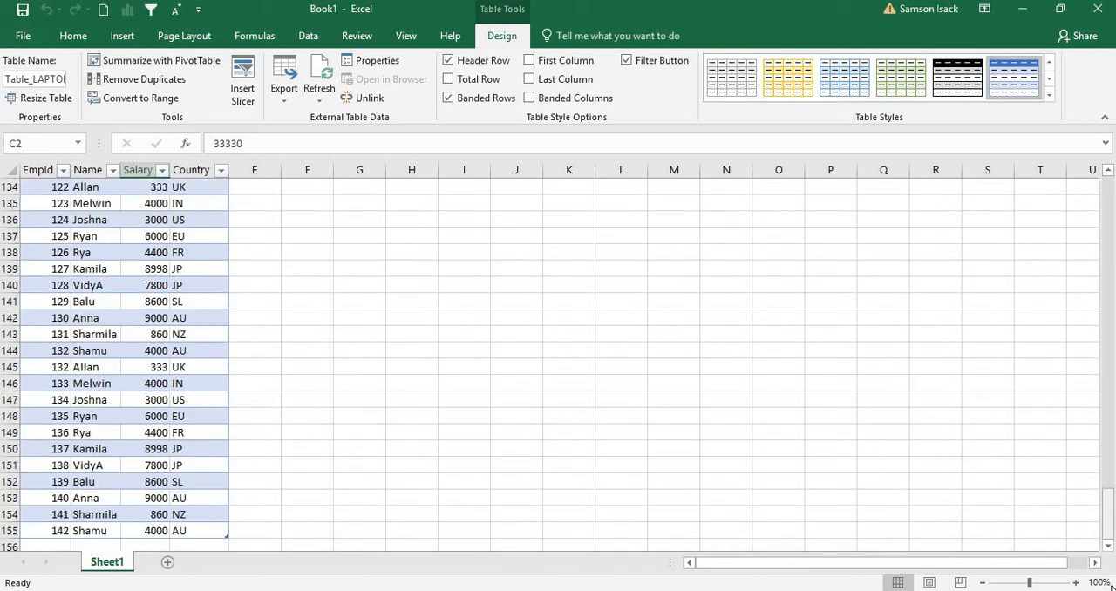
left_click(1100, 582)
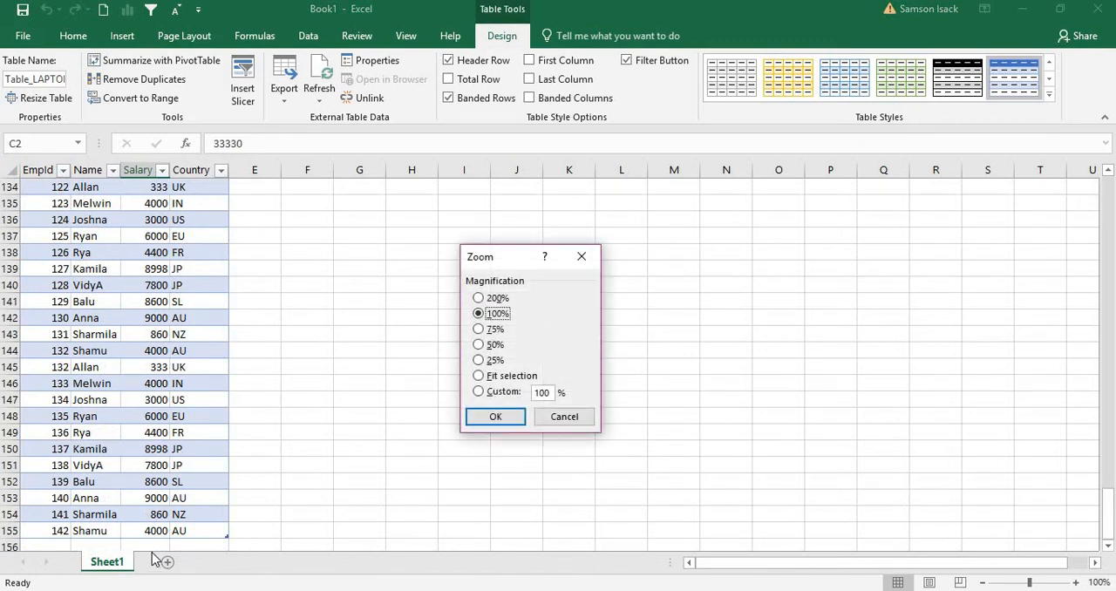
left_click(575, 417)
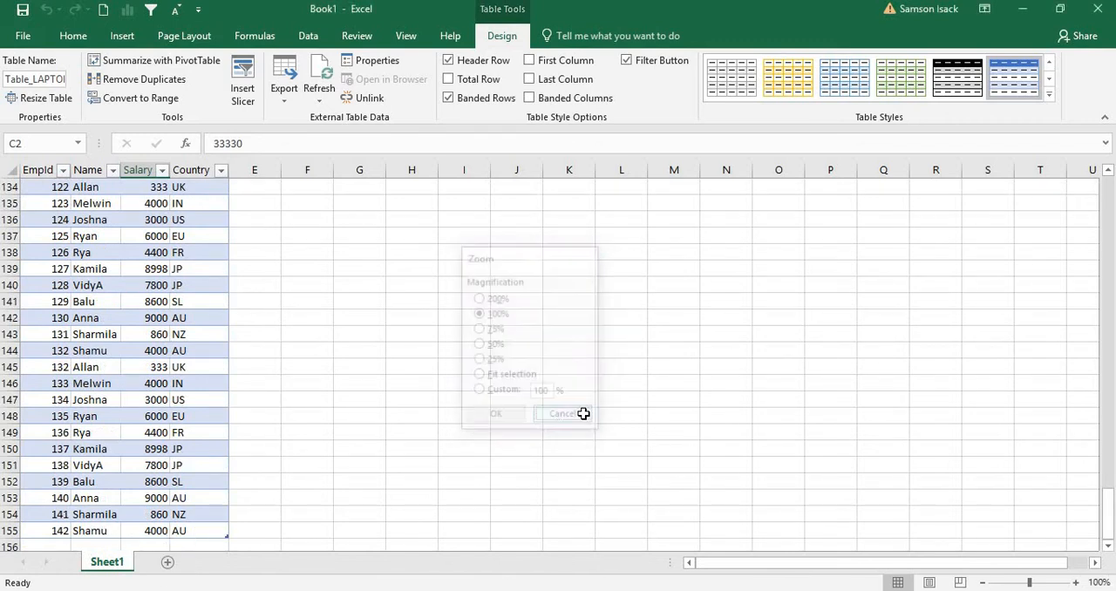
left_click(1110, 207)
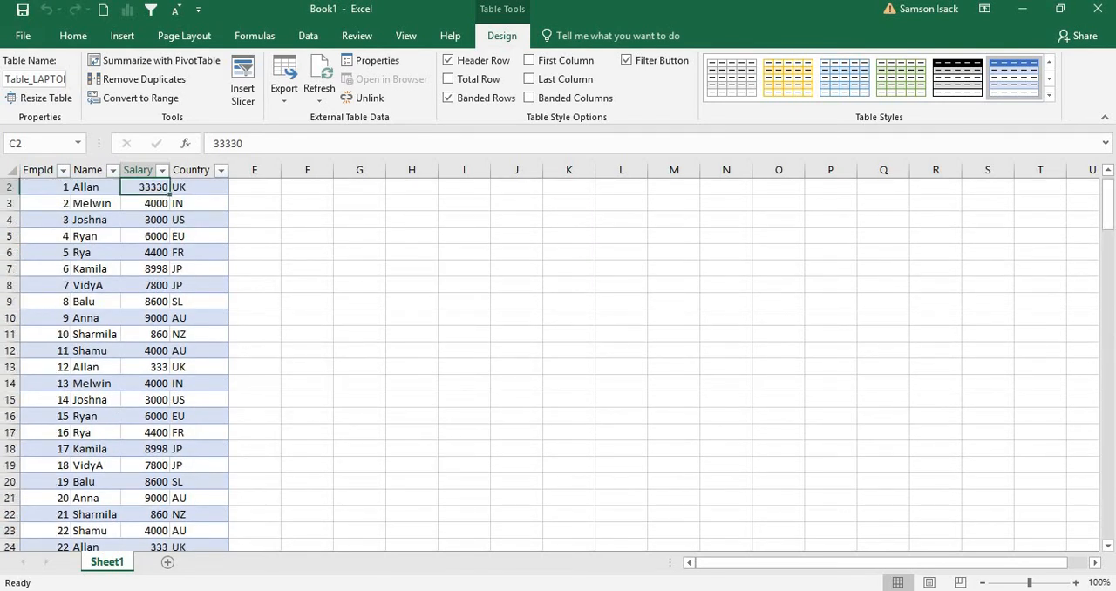
Switch to SQL Server Management Studio and select the top 1000 rows of the dbo.is_emp table
key("alt+Tab")
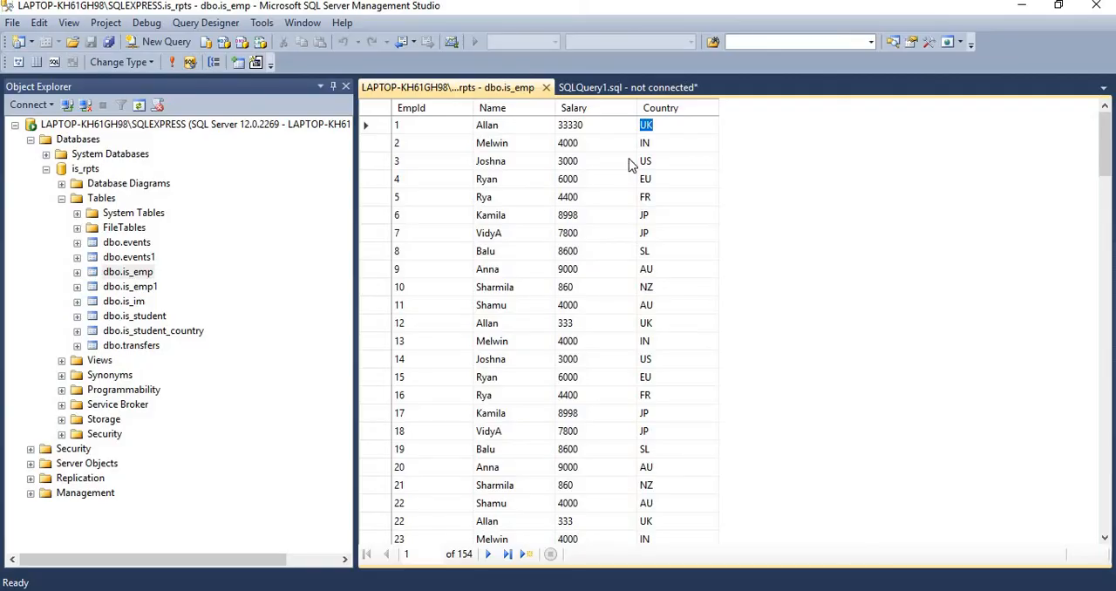
left_click(590, 127)
right_click(138, 276)
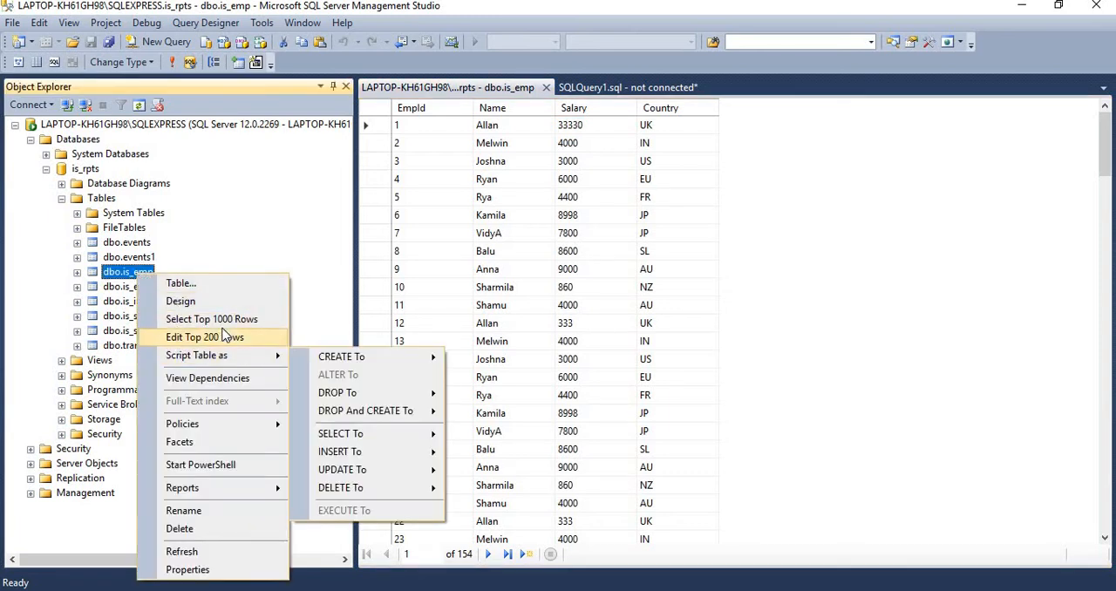
left_click(253, 319)
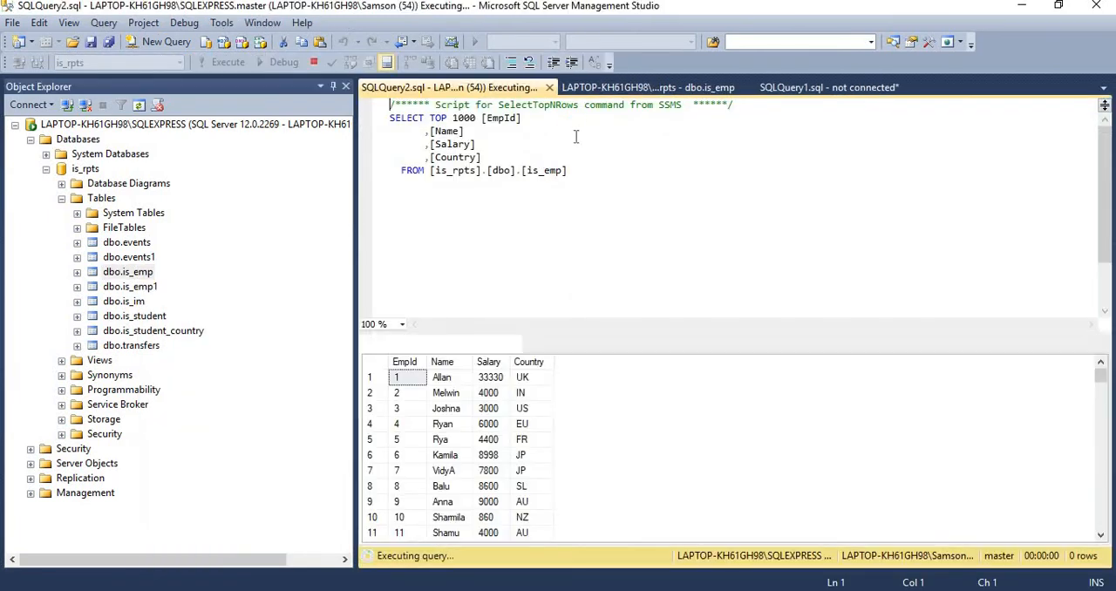
Edit the top 200 rows of dbo.is_emp and set the Salary of the EmpId 1 record to 300
right_click(144, 275)
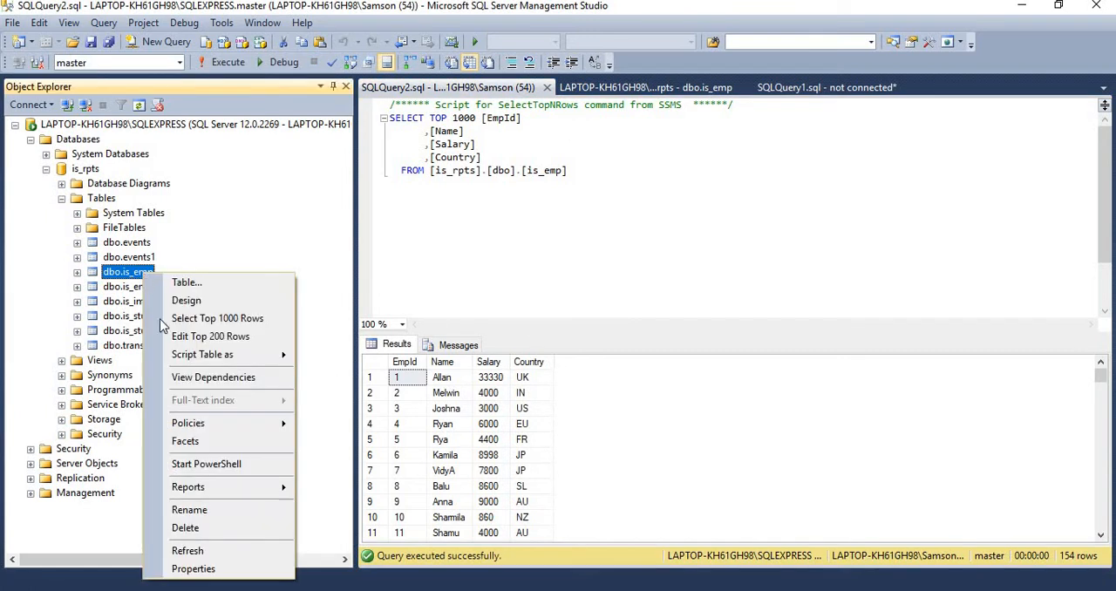
left_click(202, 338)
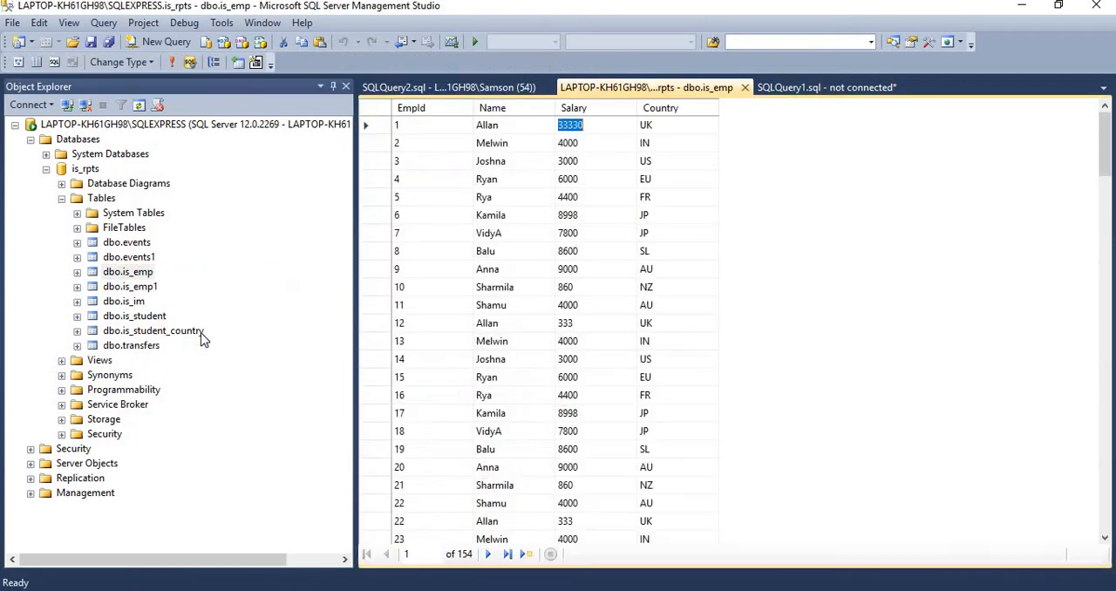
left_click(586, 126)
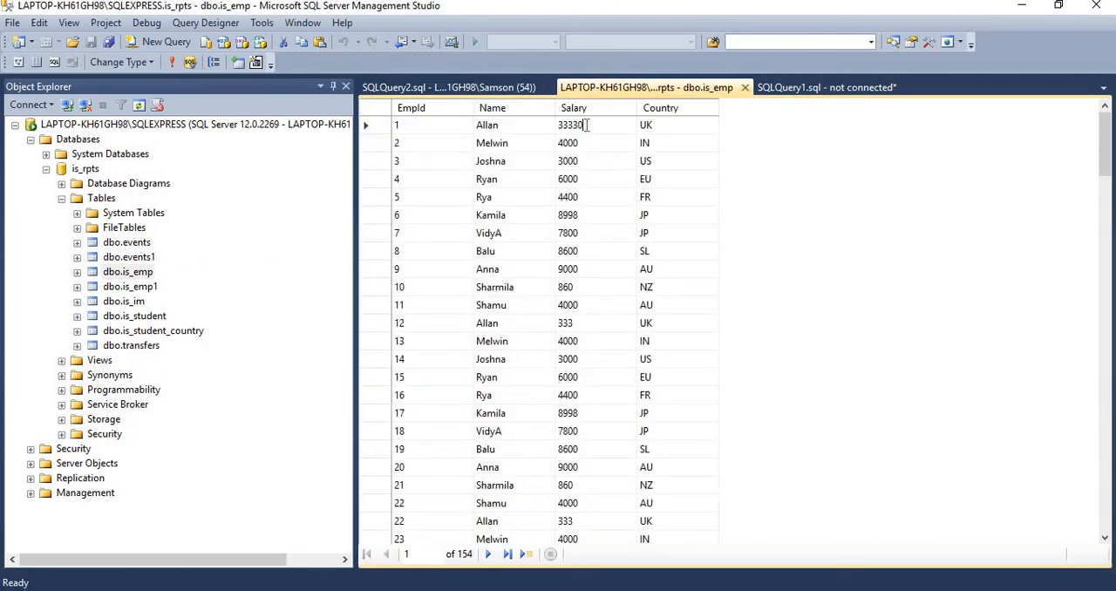
key("BackSpace")
key("BackSpace")
key("BackSpace")
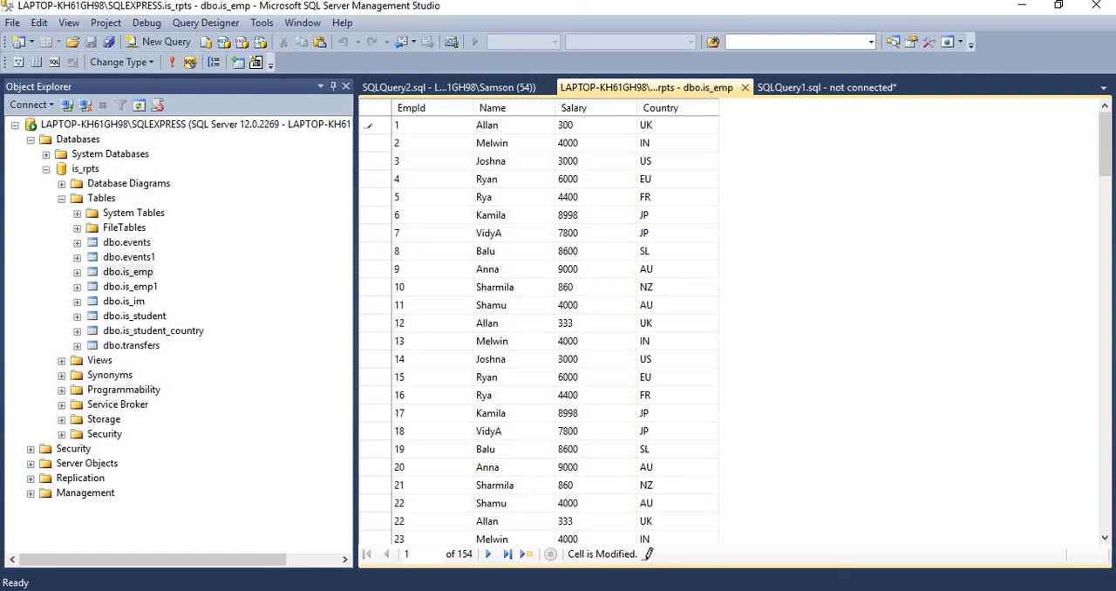
key("Down")
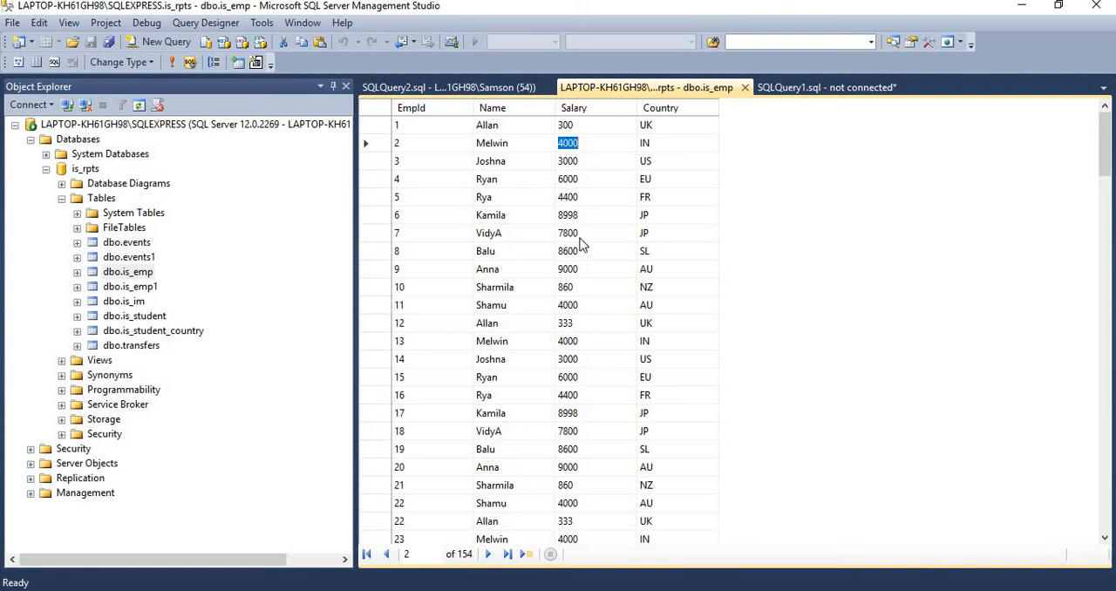
Return to Excel, refresh the imported employee table and check the Salary of the EmpId 1 record
left_click(1020, 10)
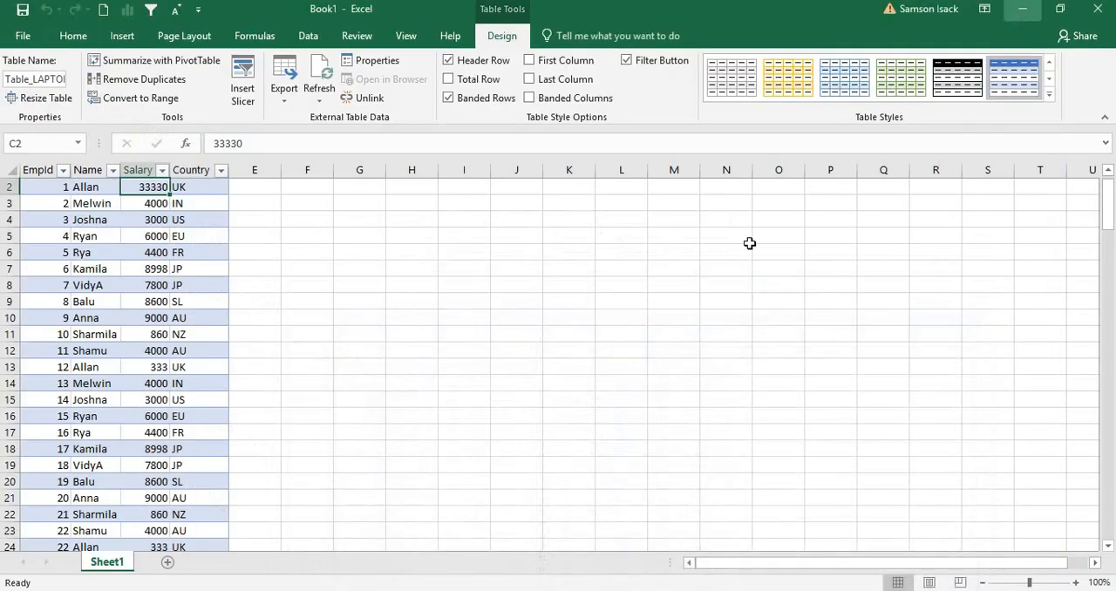
left_click(144, 278)
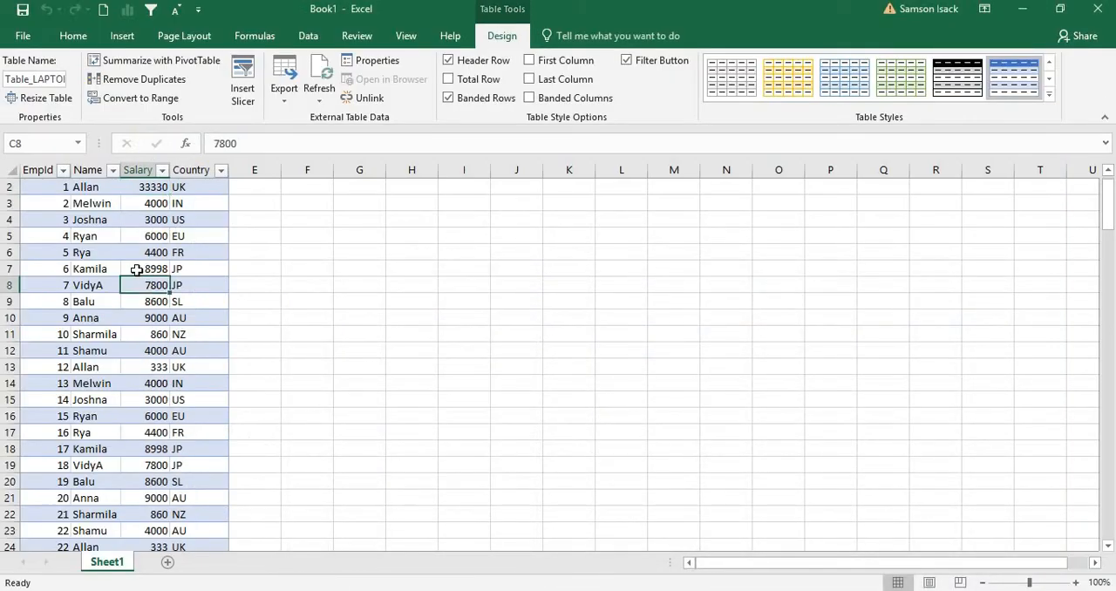
left_click(103, 191)
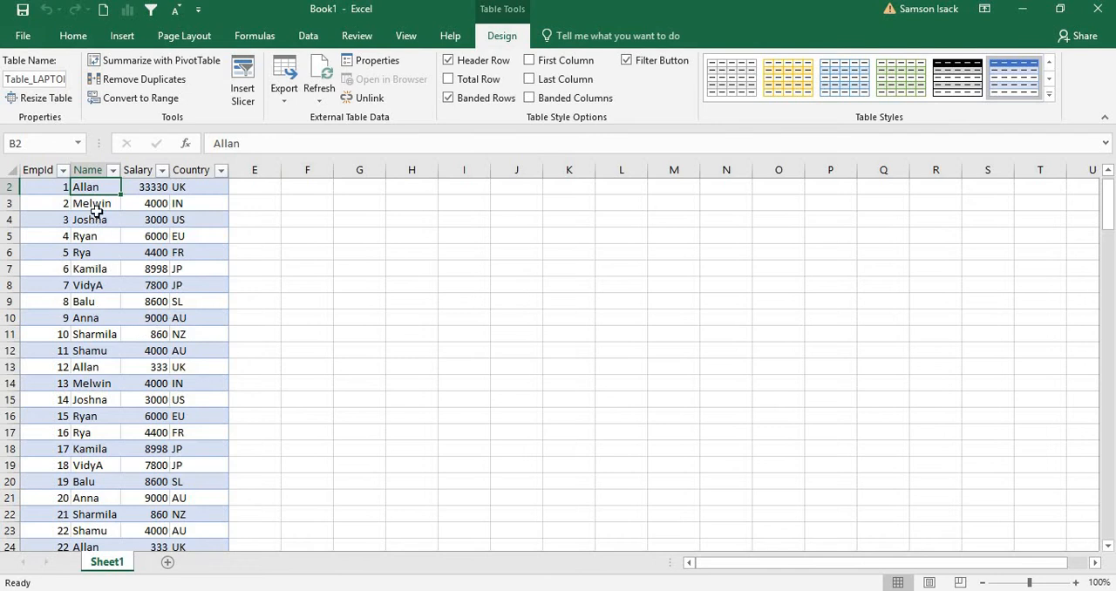
right_click(94, 187)
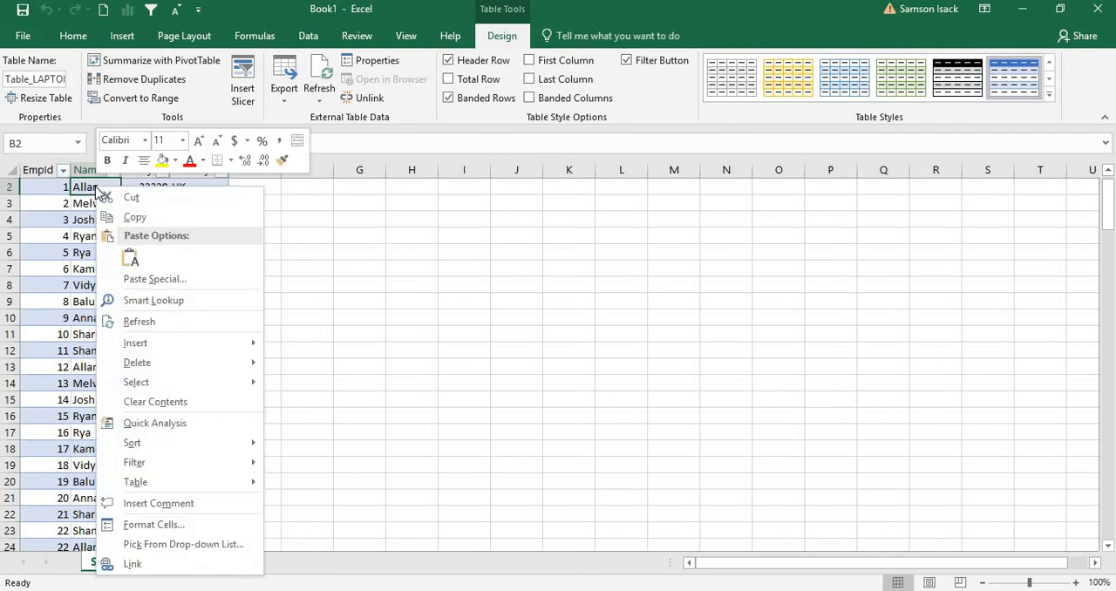
left_click(220, 322)
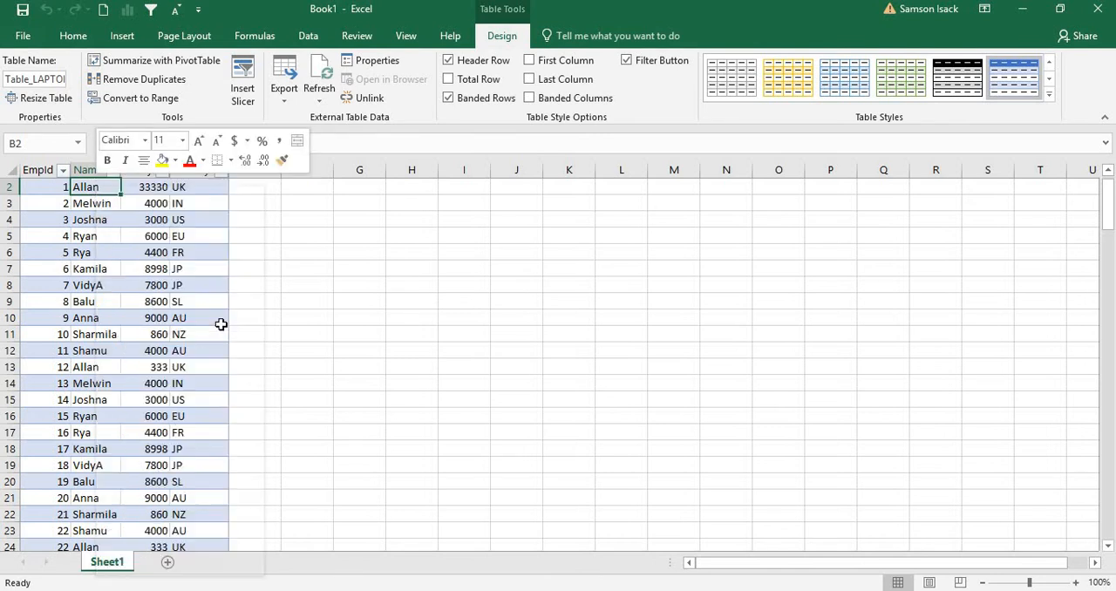
left_click(137, 186)
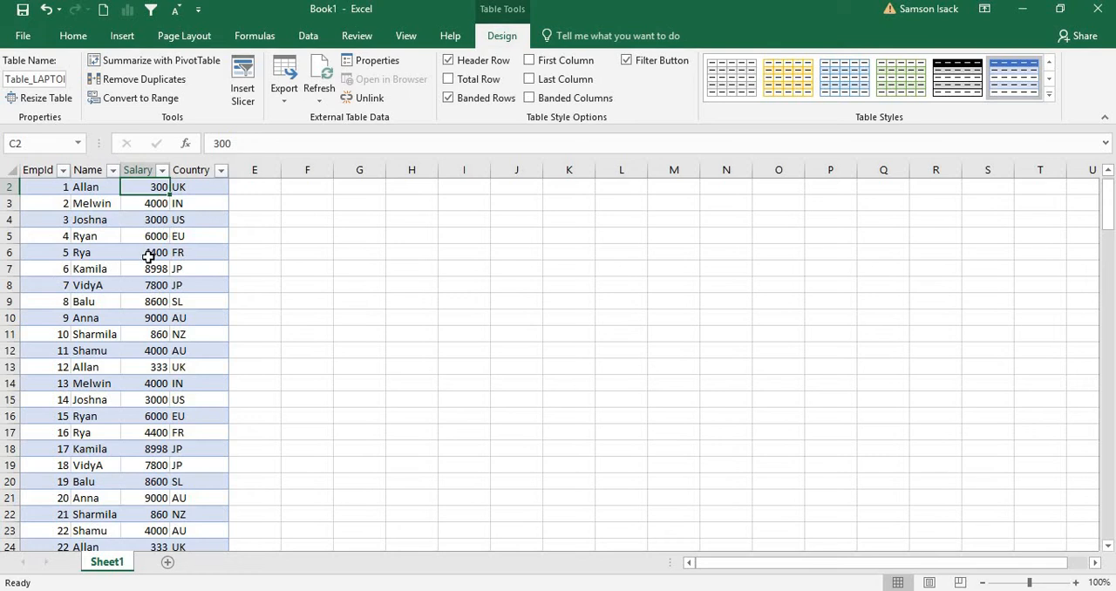
left_click(309, 36)
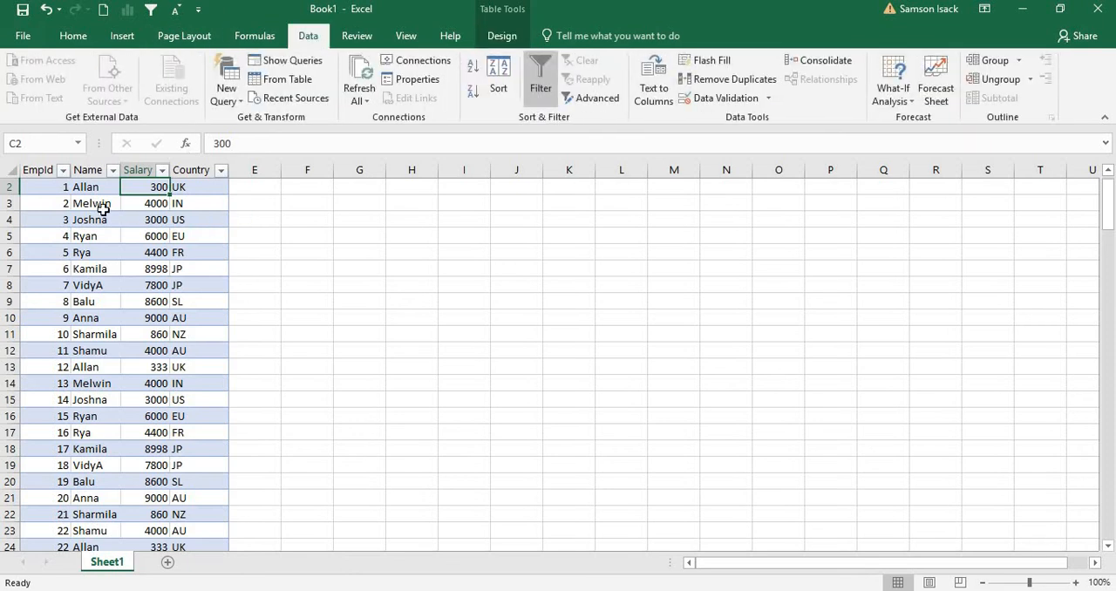
left_click(60, 187)
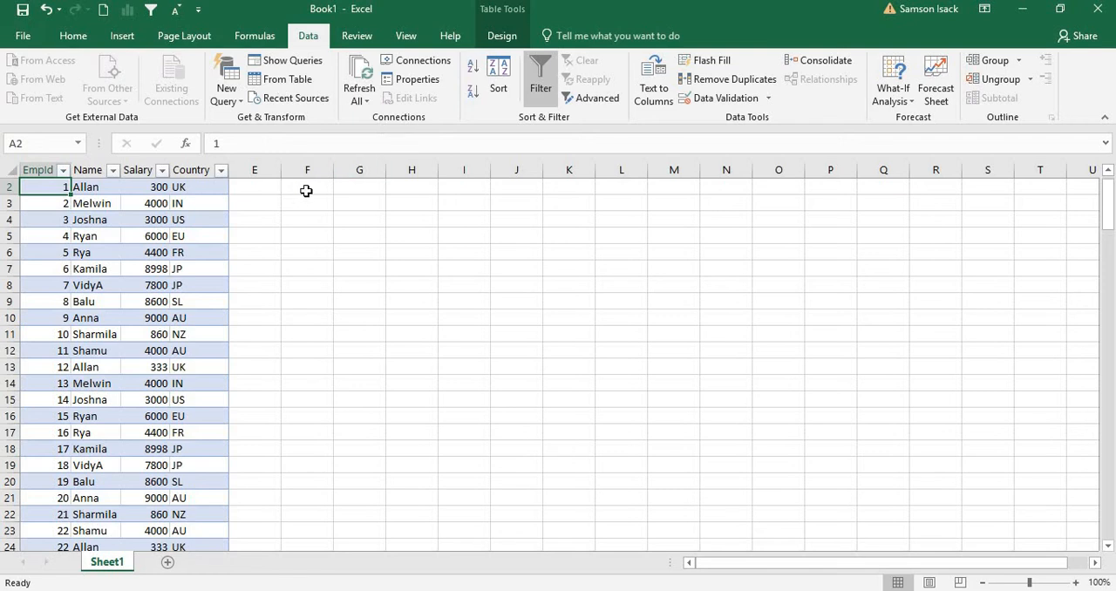
left_click(309, 185)
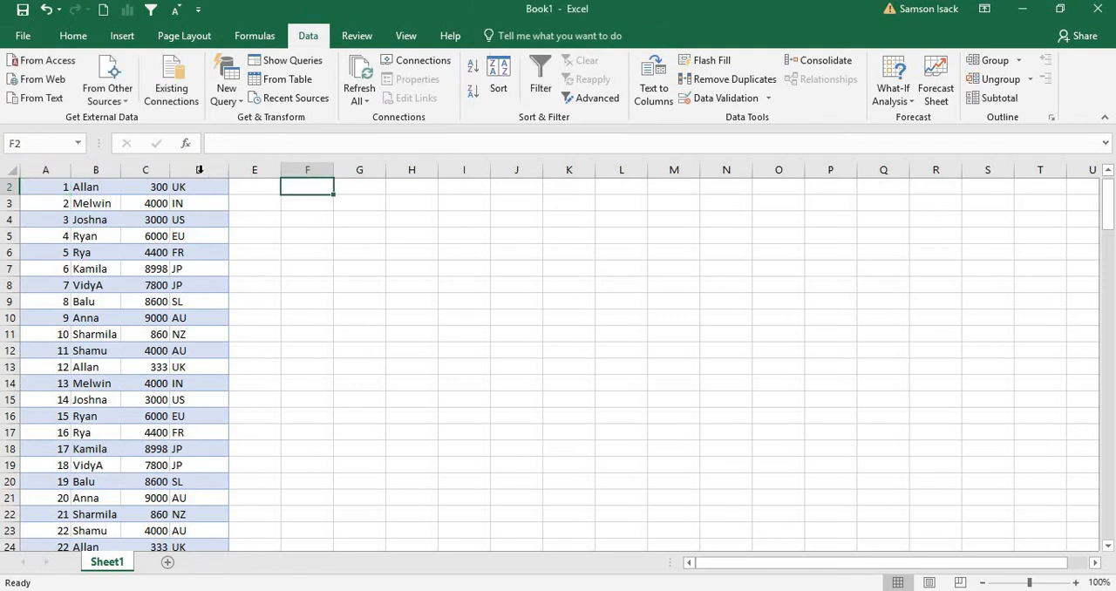
left_click(158, 187)
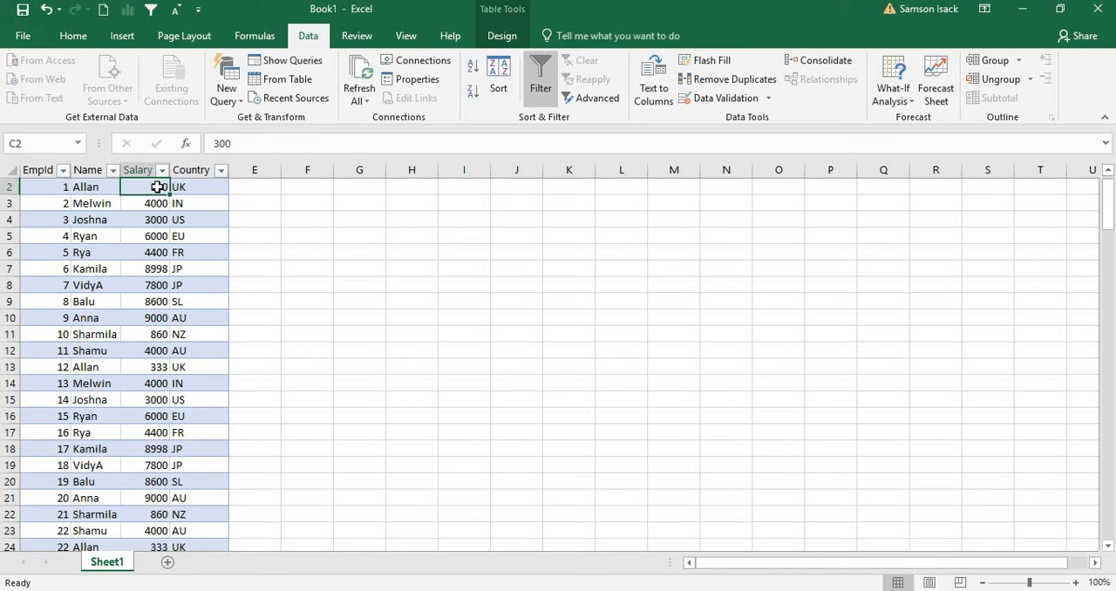
left_click(314, 189)
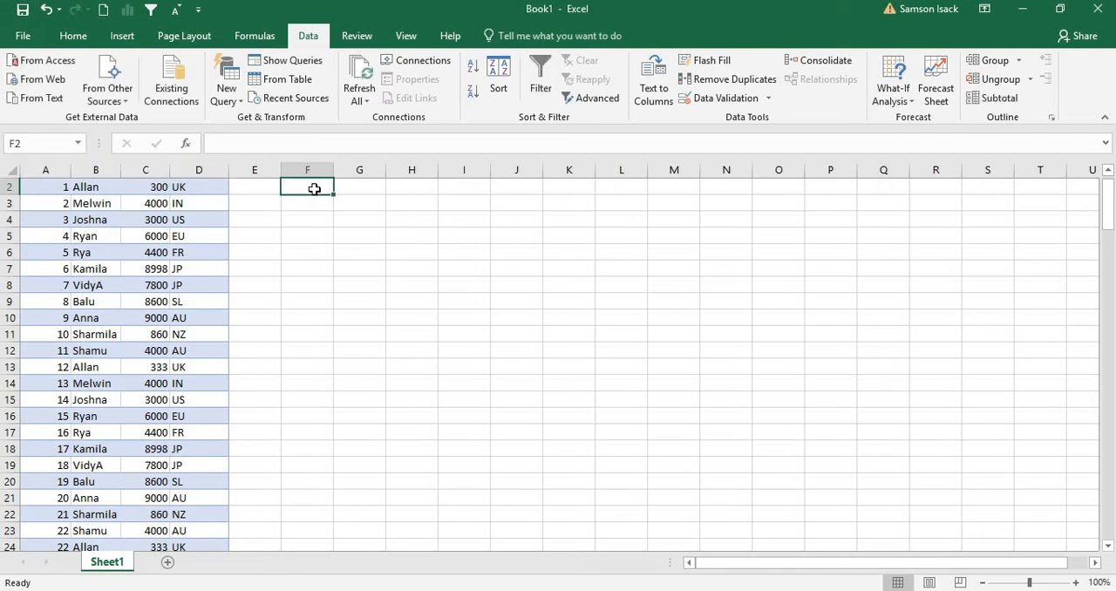
Change the EmpId 1 salary in cell C2 of the worksheet to 200
double_click(156, 186)
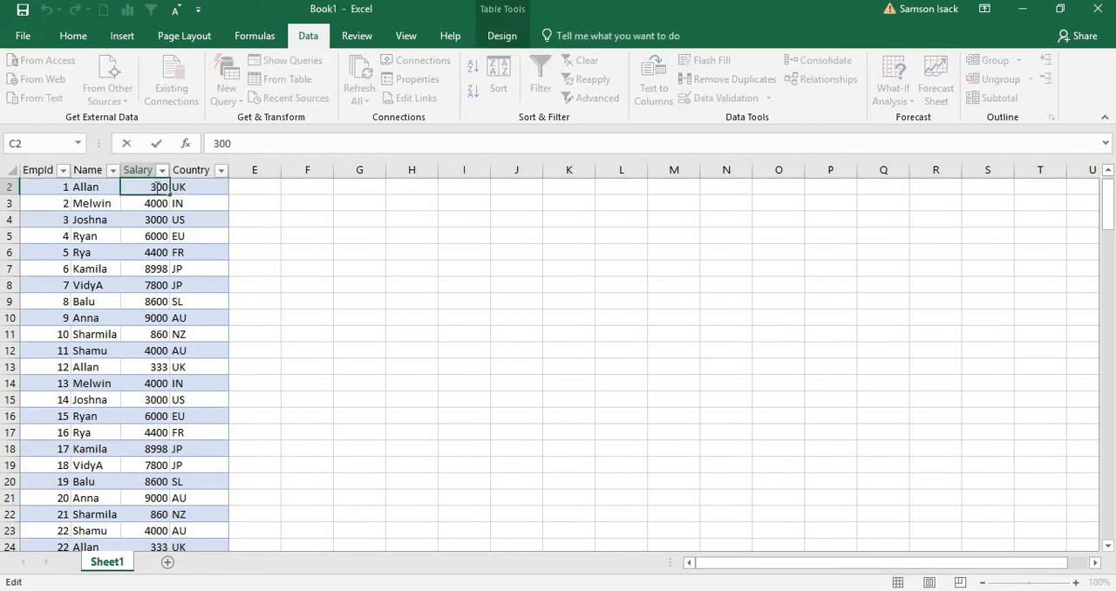
key("BackSpace")
type("20")
key("Return")
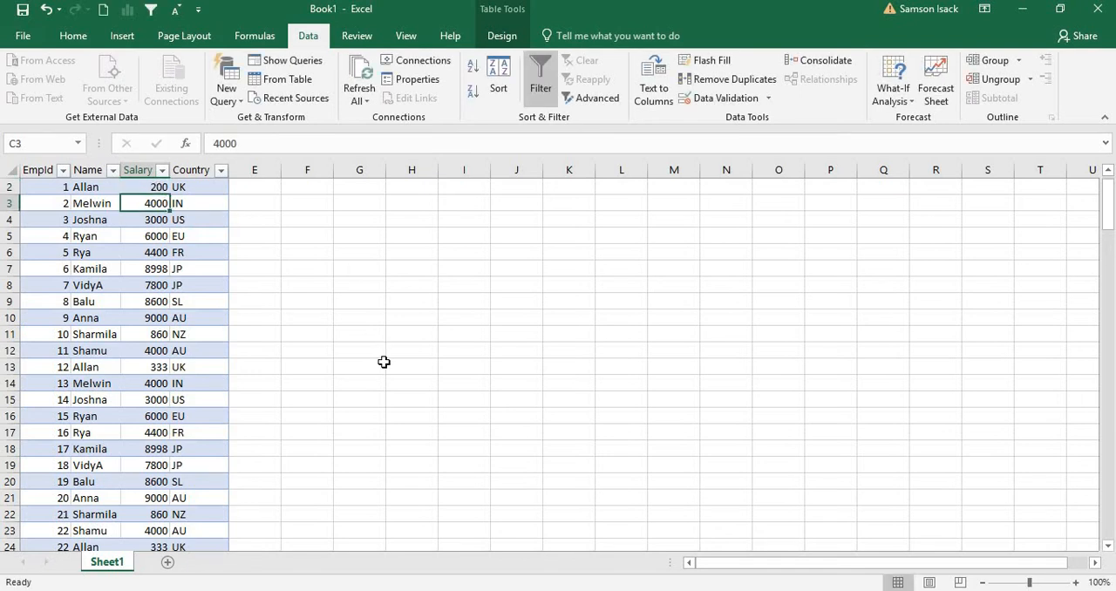
Switch to SQL Server Management Studio and open a new query on the is_rpts database
key("alt+Tab")
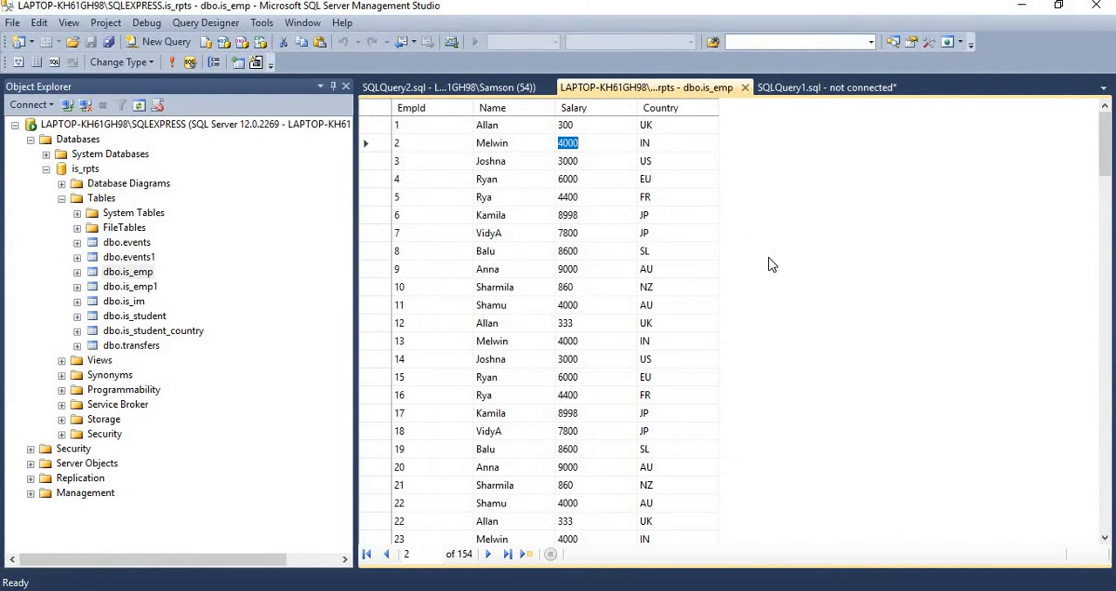
left_click(137, 276)
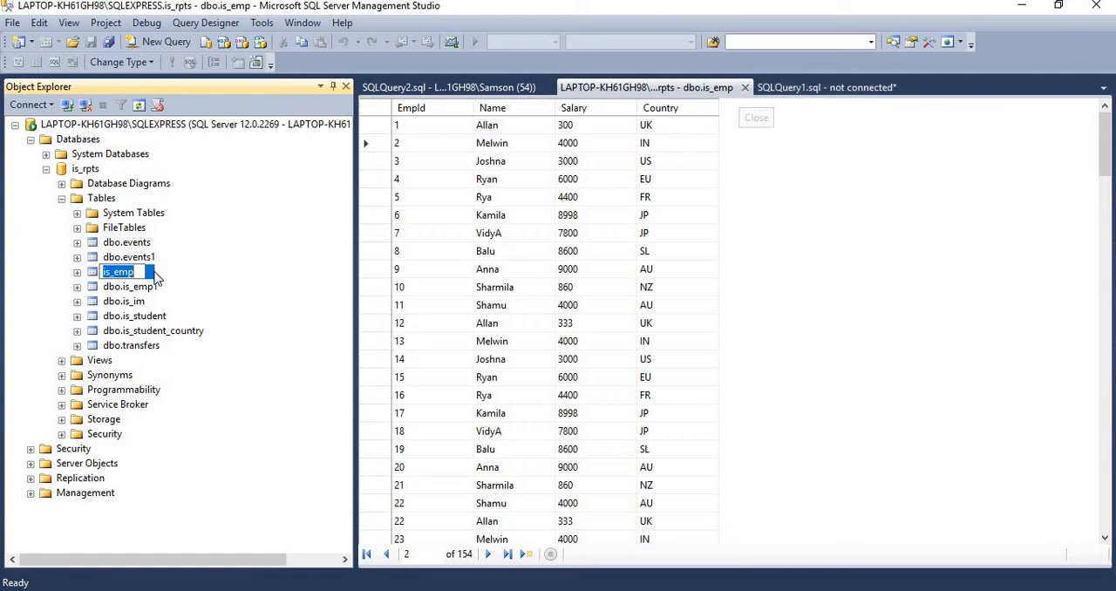
left_click(98, 171)
right_click(98, 171)
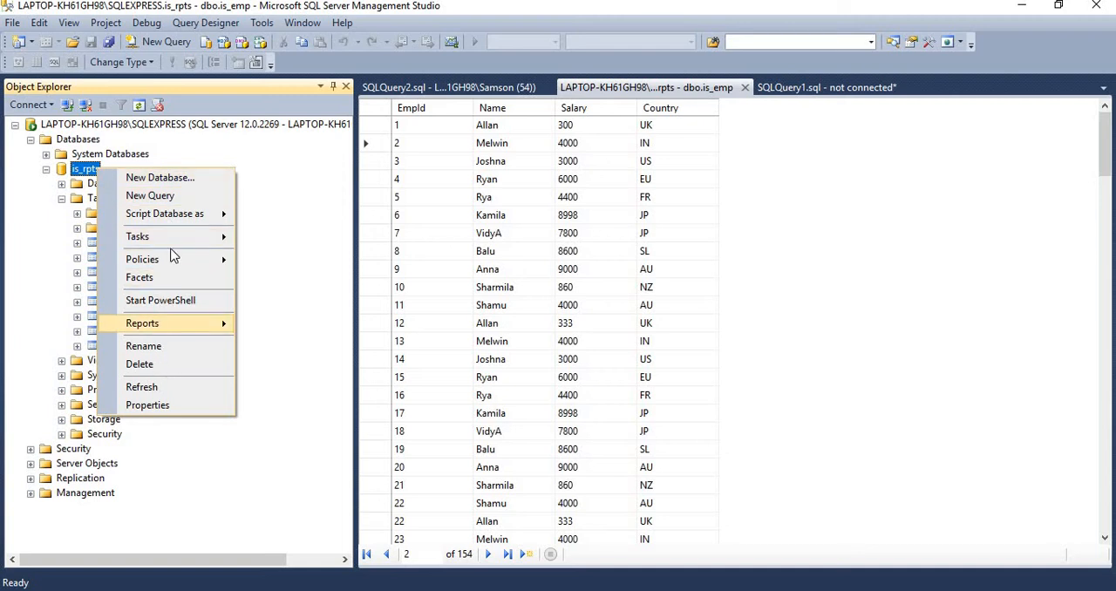
left_click(171, 197)
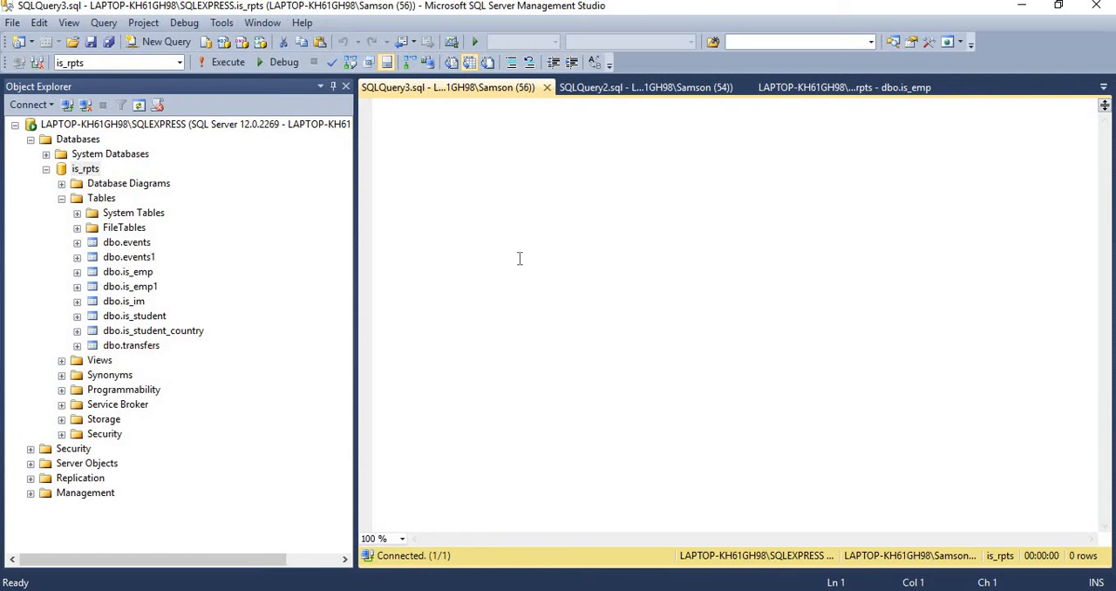
Write the query select * from is_rpts.dbo.is_emp in the new query window
type("select *")
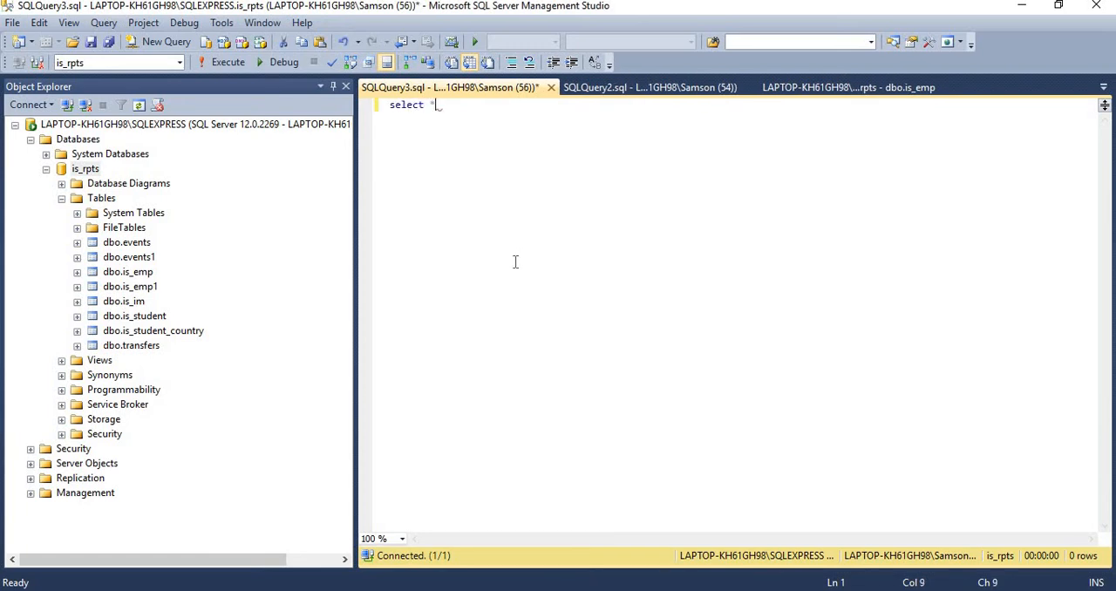
type(" from is")
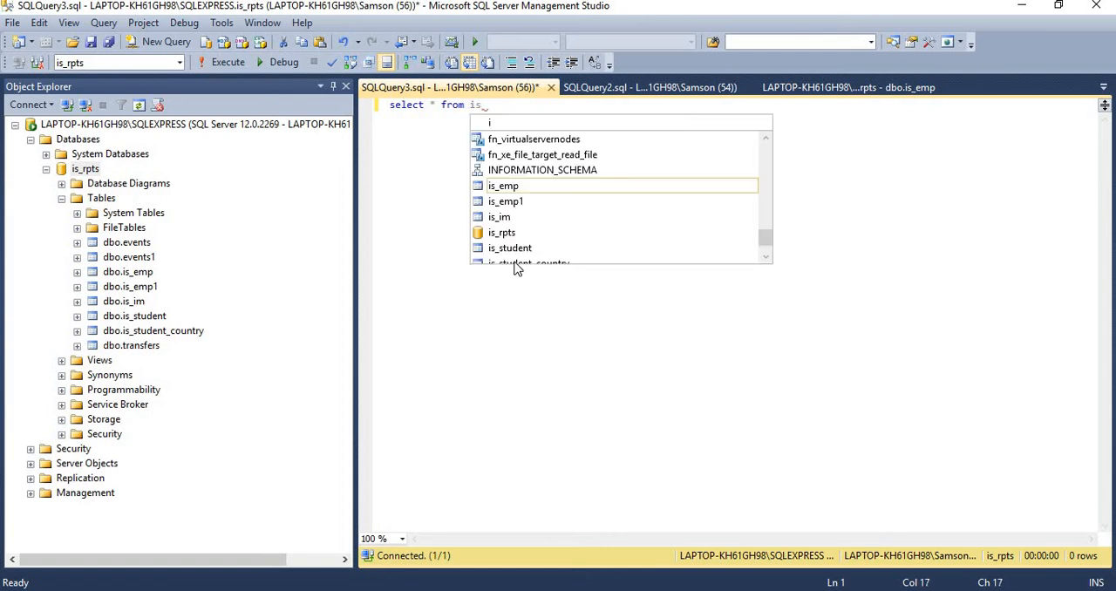
type("_rpts")
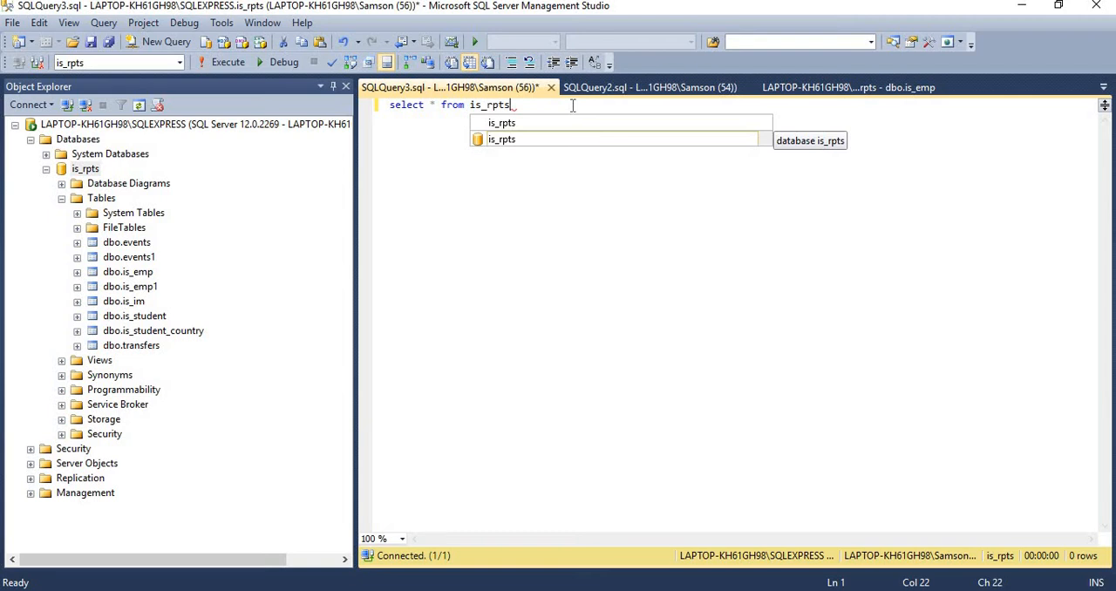
type(".")
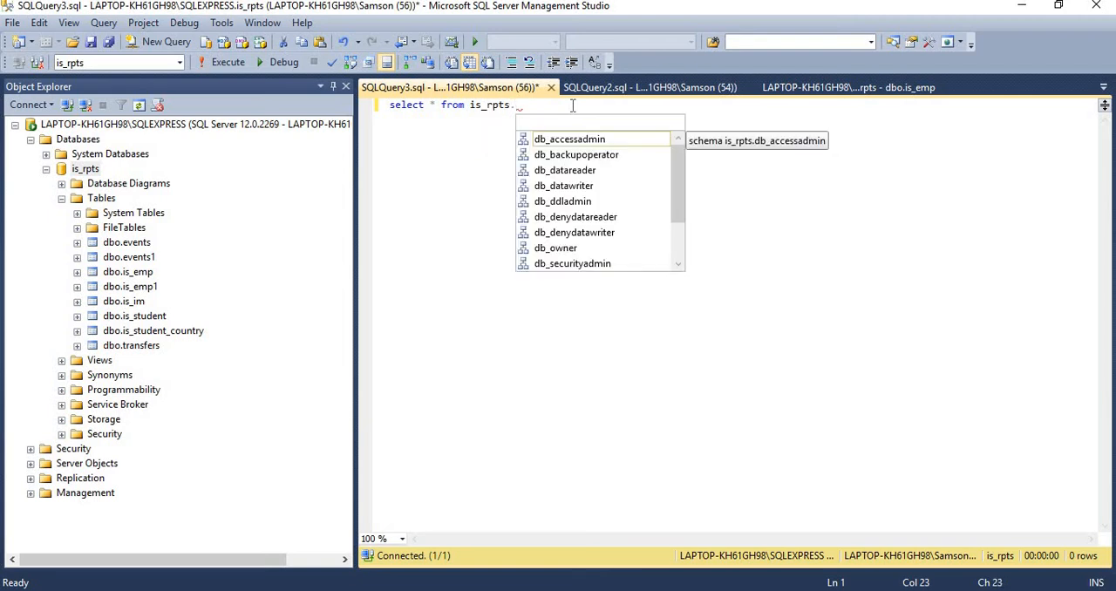
type("is")
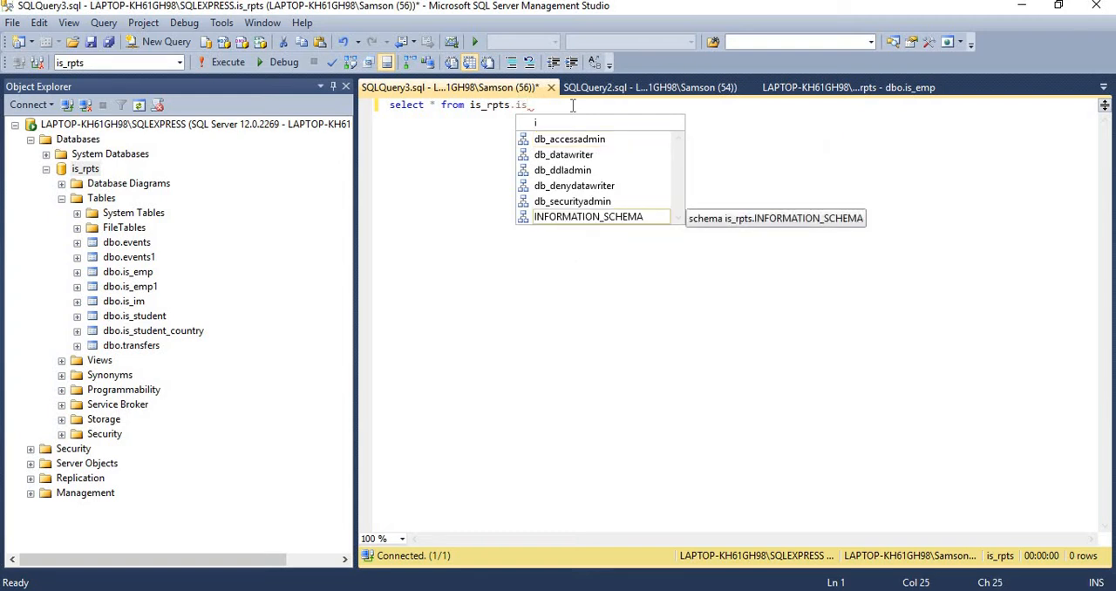
type("_em")
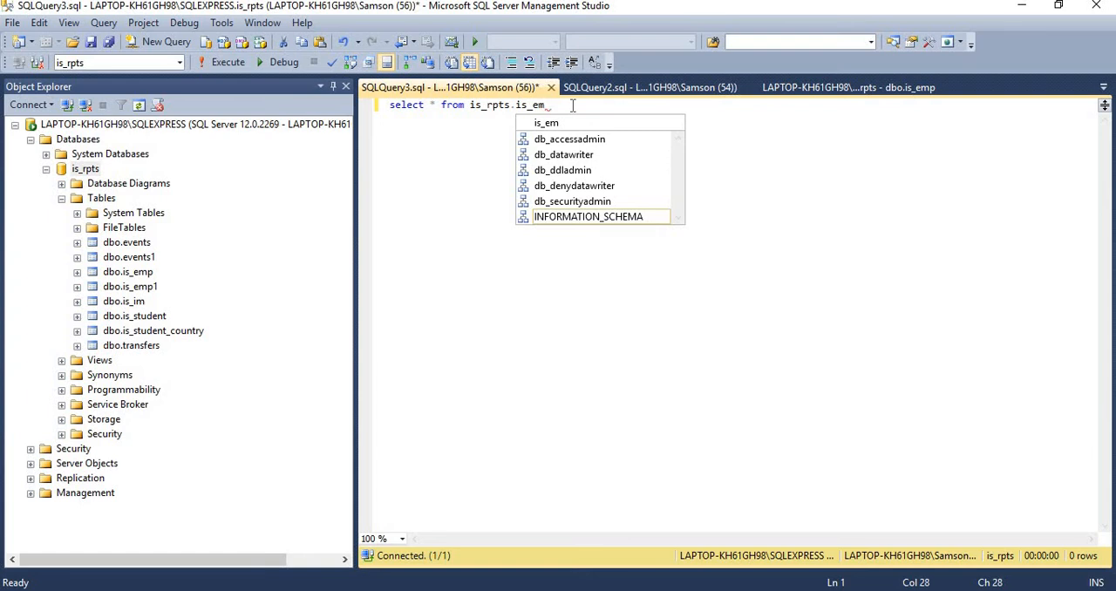
key("BackSpace")
key("BackSpace")
key("BackSpace")
key("BackSpace")
key("BackSpace")
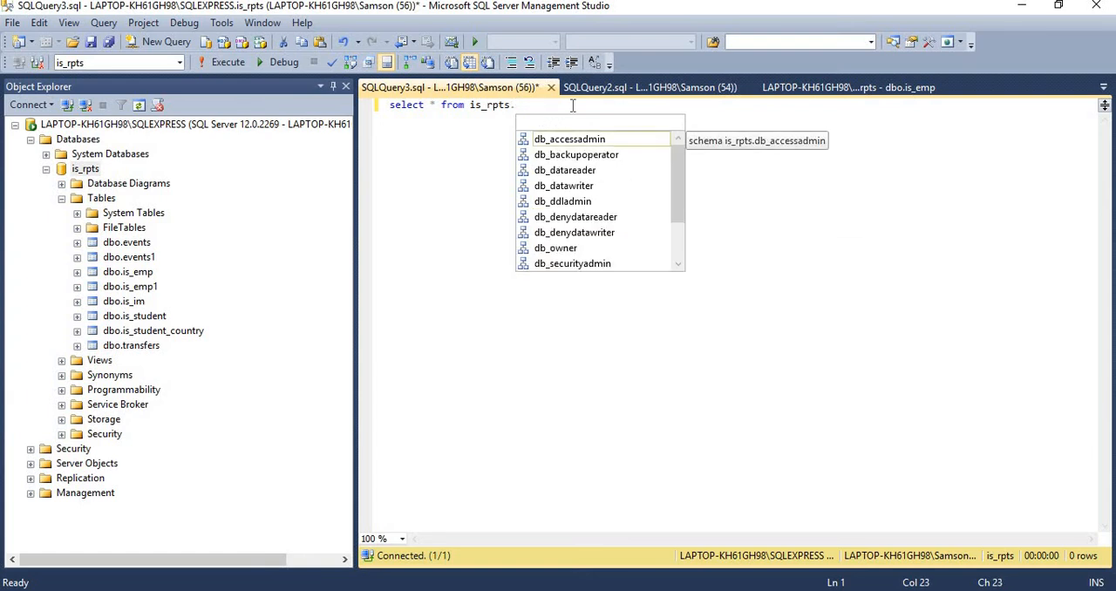
type("db")
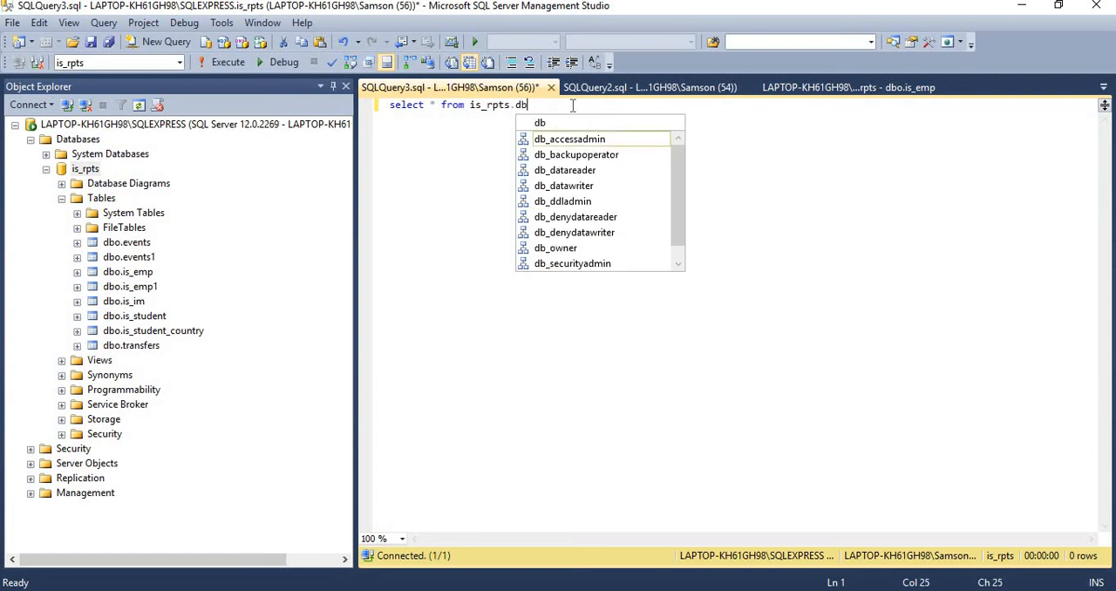
type("o.")
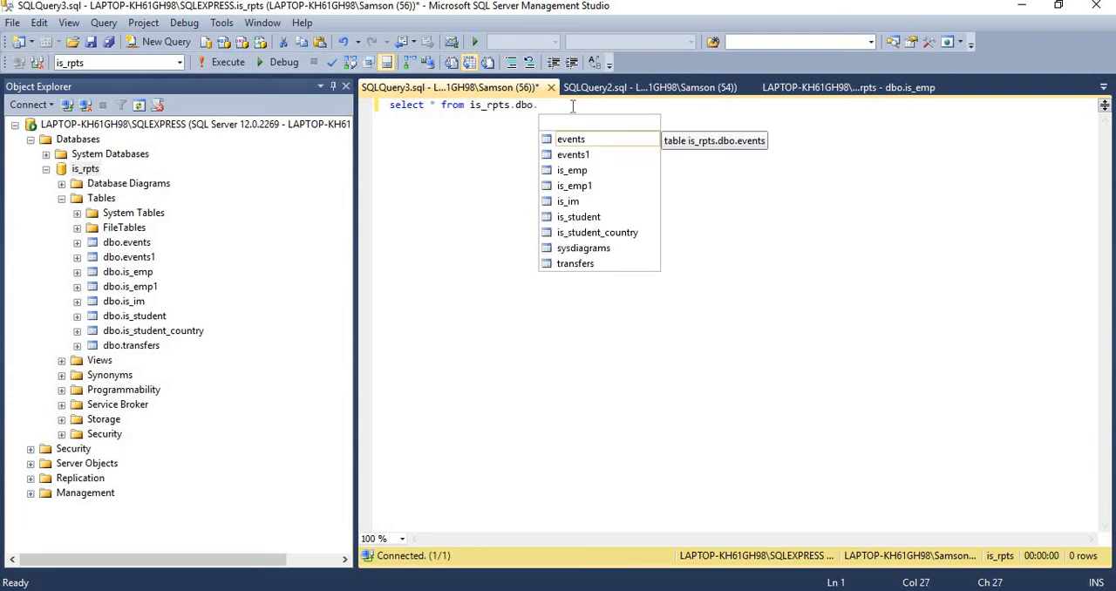
double_click(579, 172)
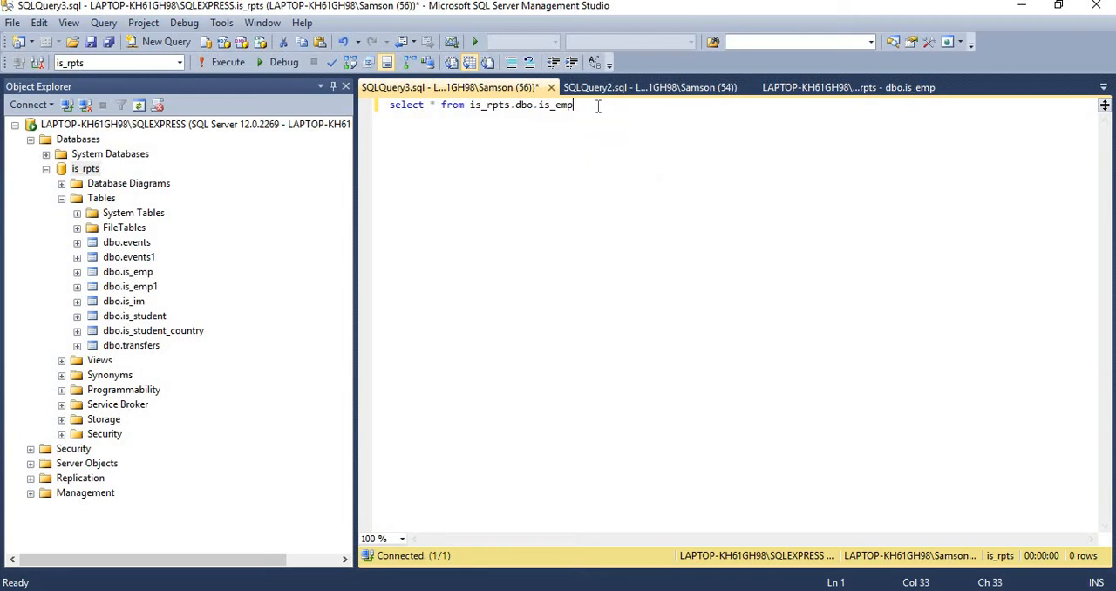
Execute the is_emp query and check the Salary of the EmpId 1 record in the results
key("shift+Home")
left_click(223, 64)
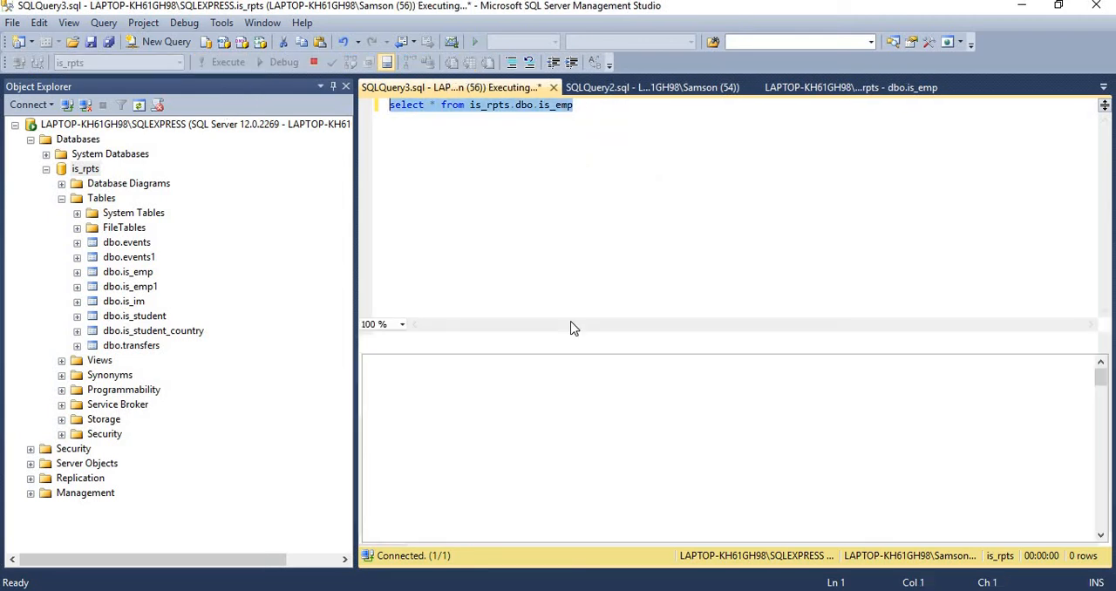
left_click(504, 382)
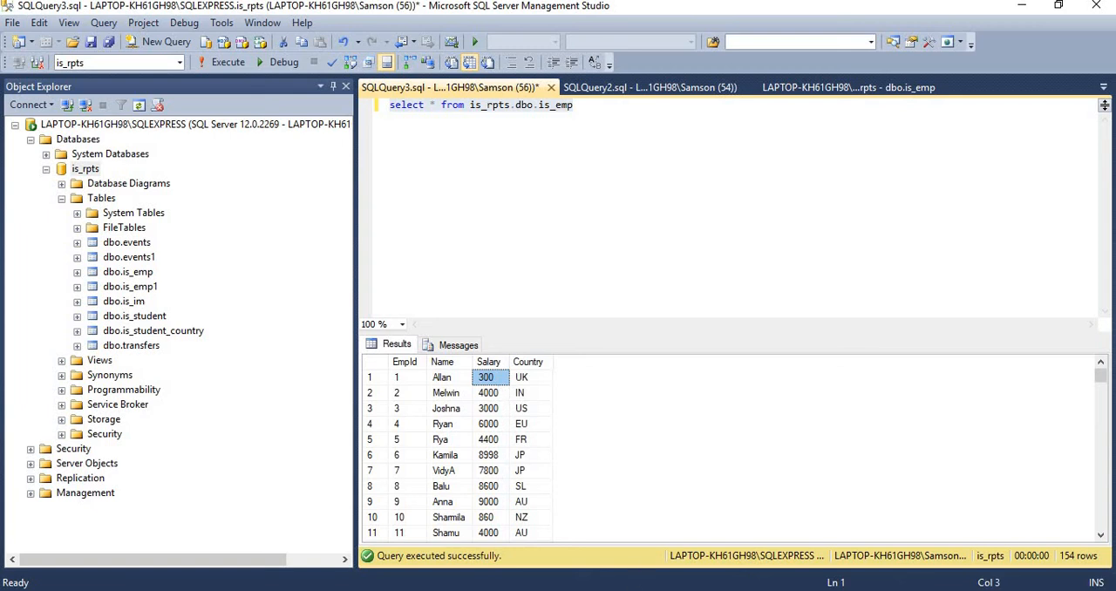
Switch to Excel, refresh the imported employee table and check the EmpId 1 salary in cell C2
key("alt+Tab")
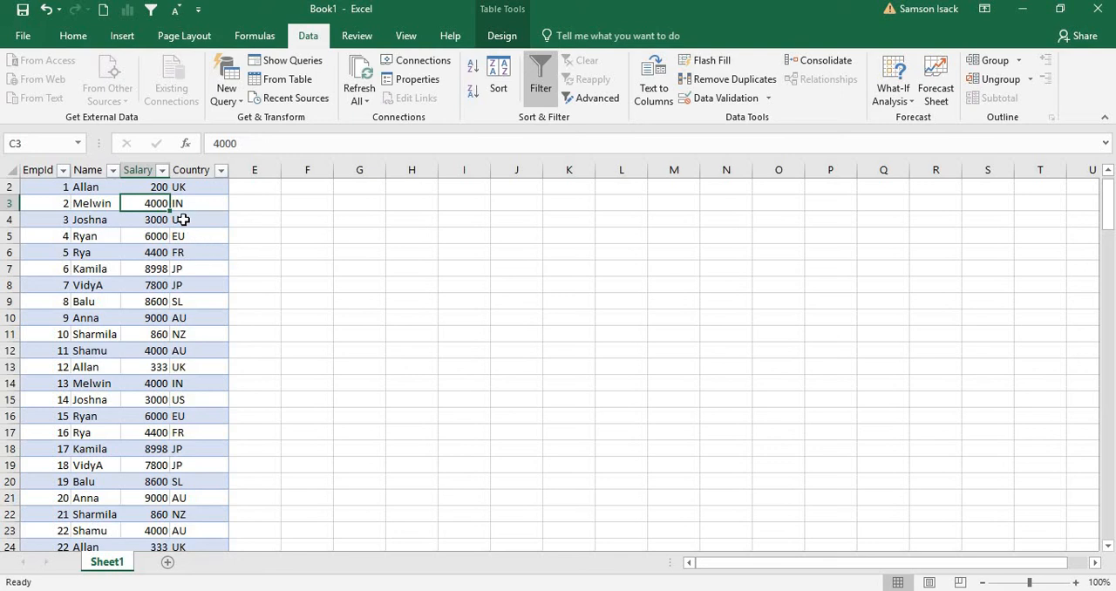
left_click(144, 186)
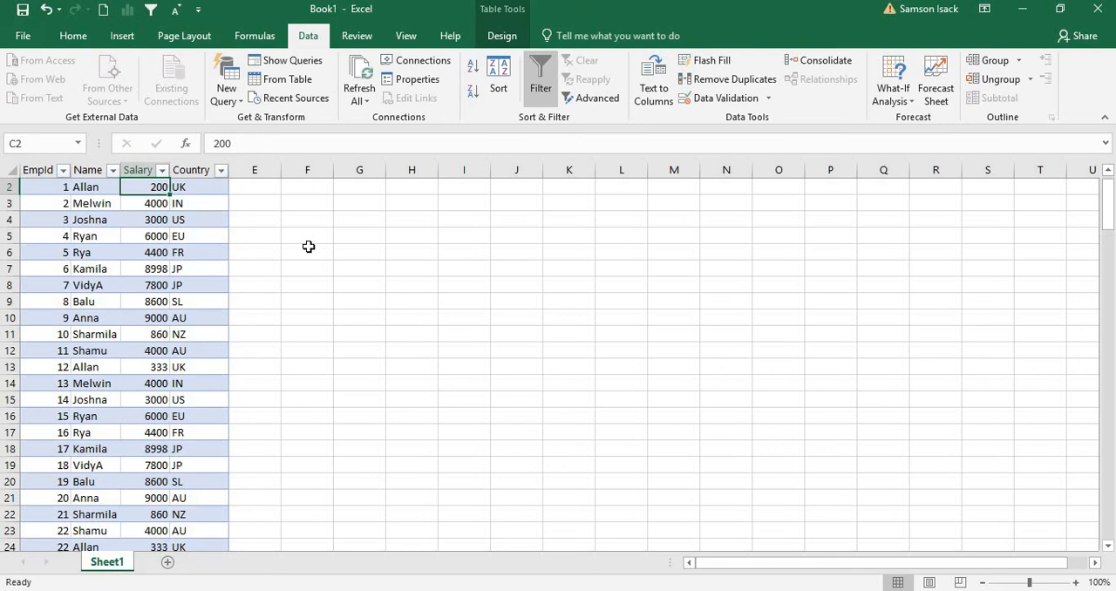
right_click(146, 203)
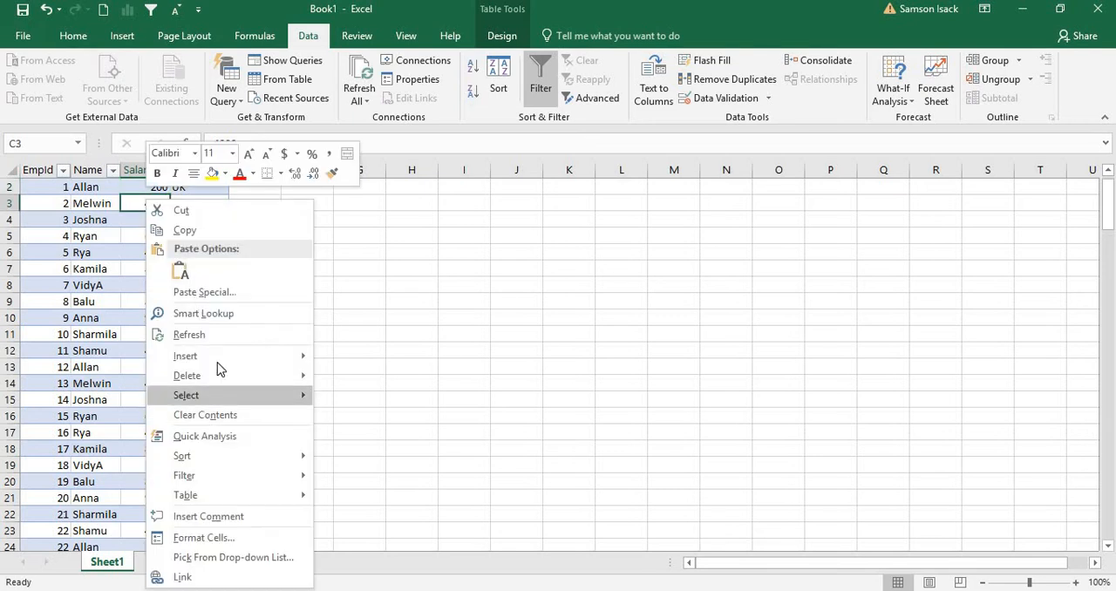
key("Escape")
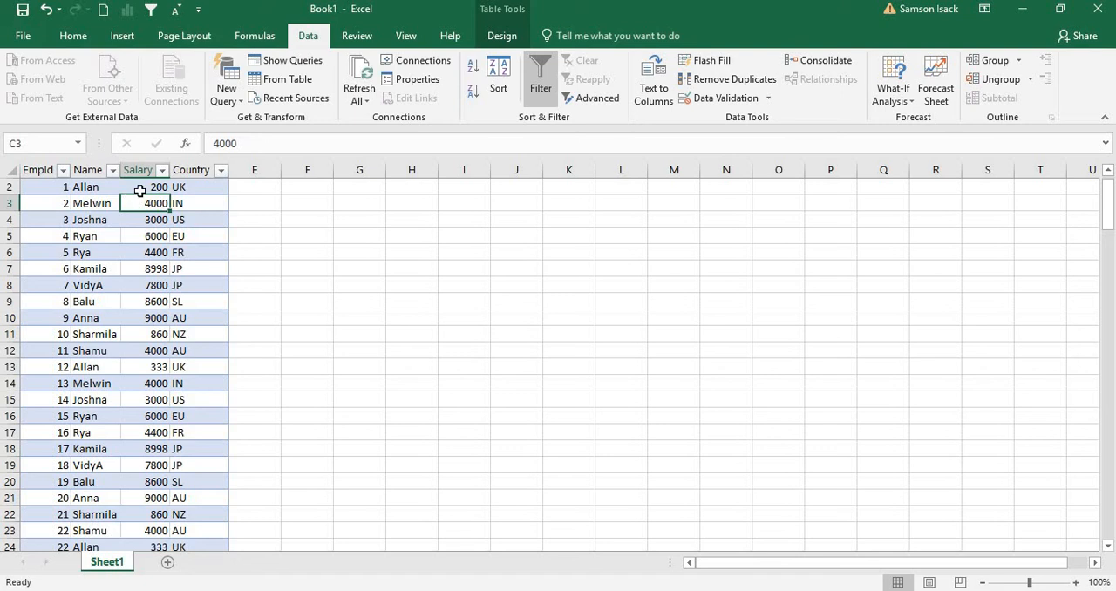
left_click(192, 249)
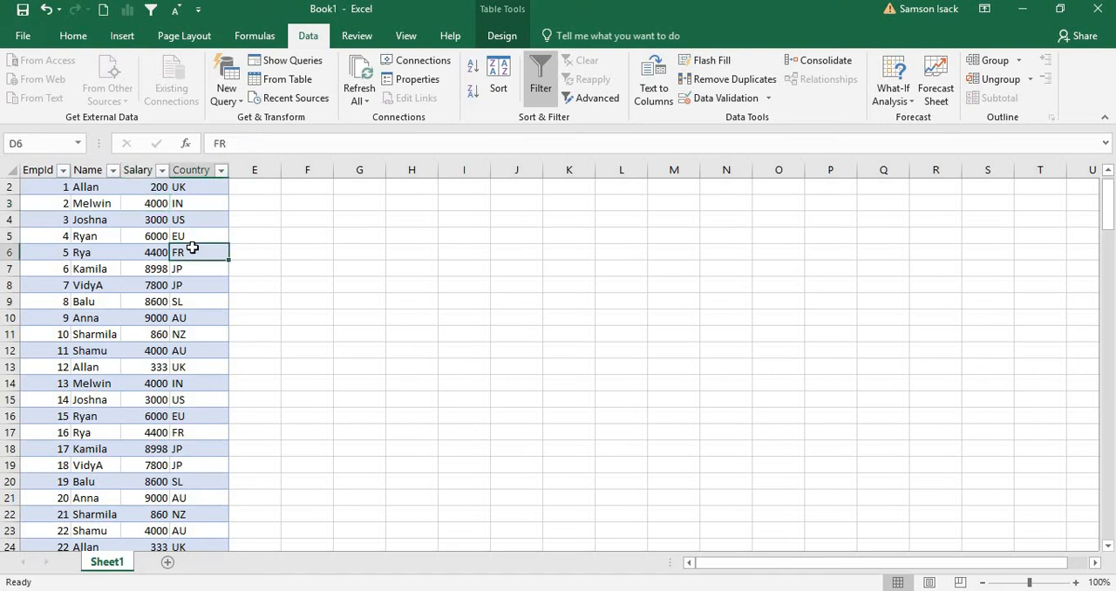
right_click(193, 251)
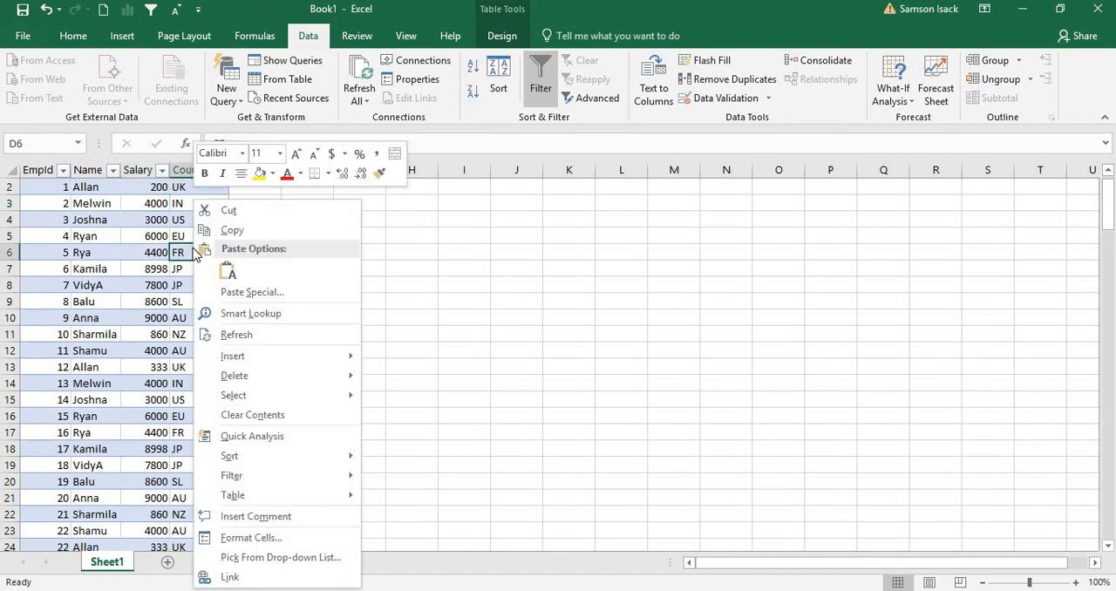
left_click(294, 335)
left_click(155, 185)
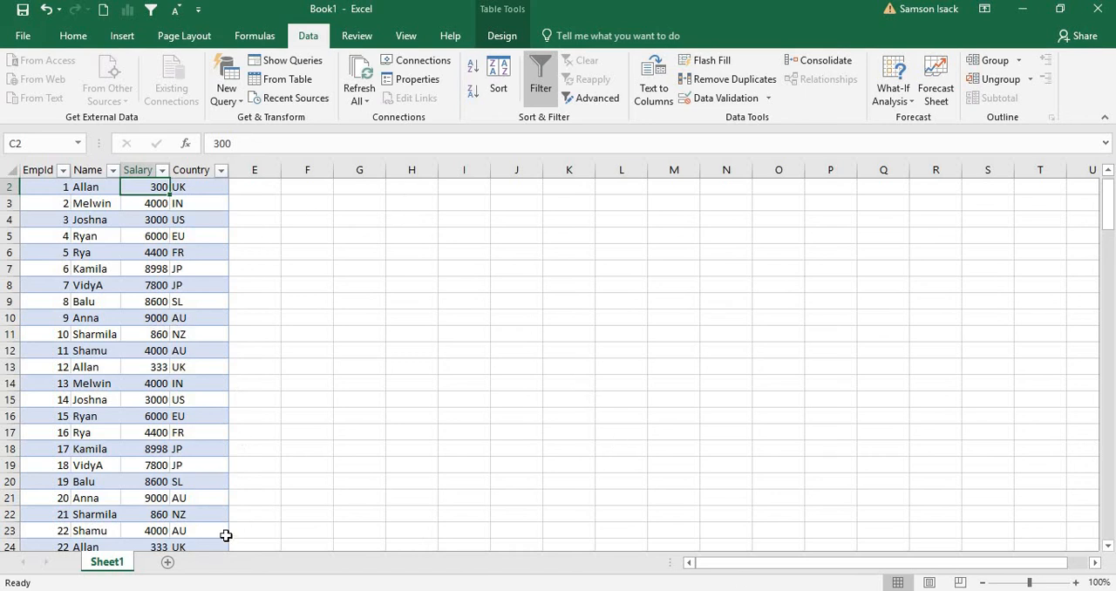
On a new worksheet, start a SQL Server import and connect to LAPTOP-KH61GH98\SQLEXPRESS with Windows Authentication
left_click(168, 564)
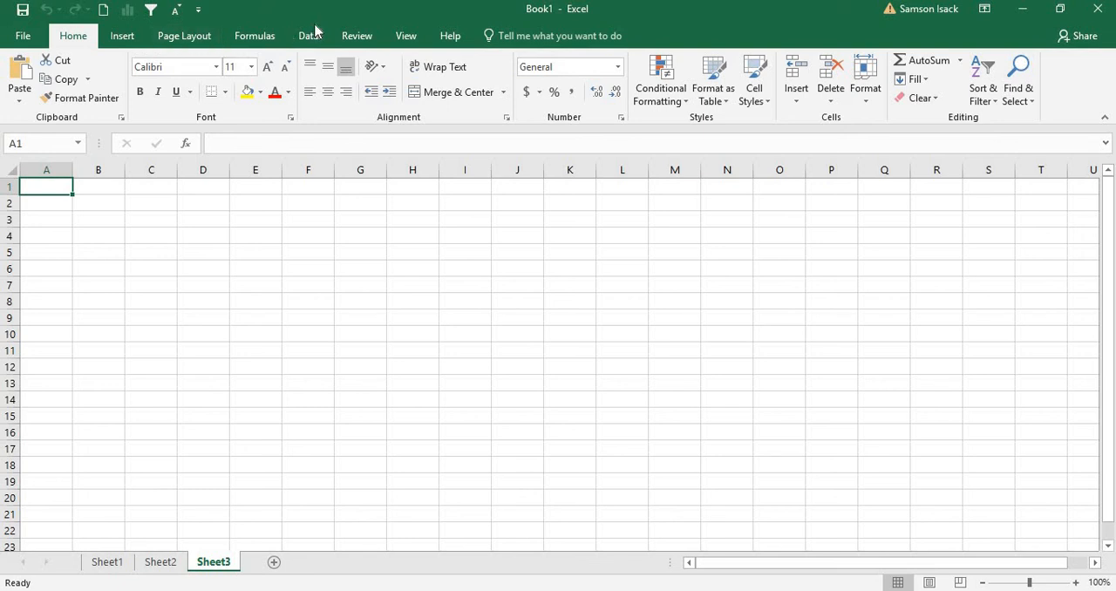
left_click(307, 38)
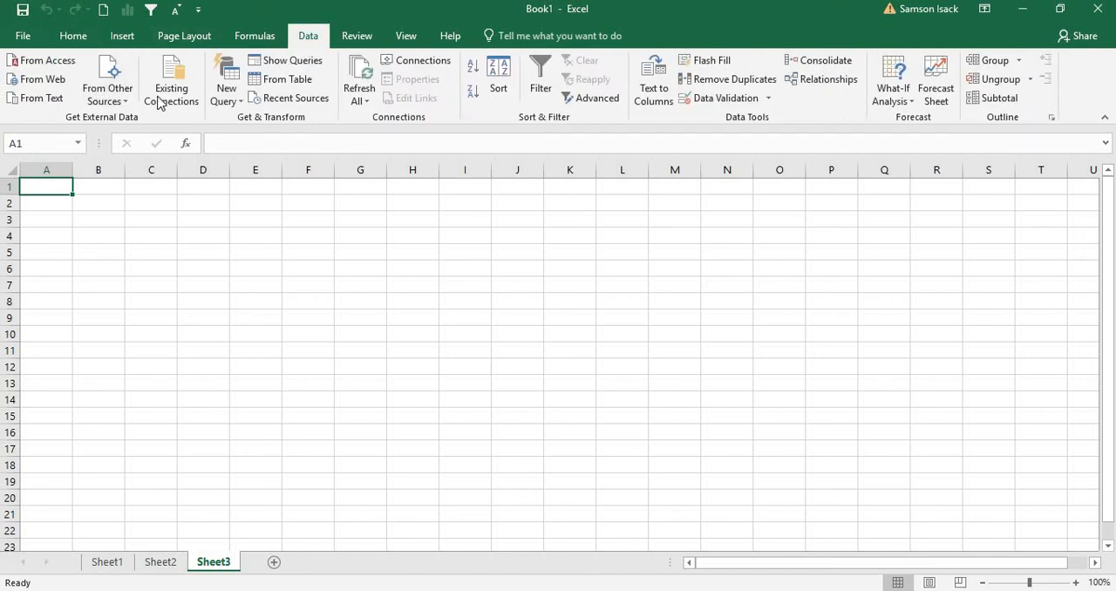
left_click(112, 100)
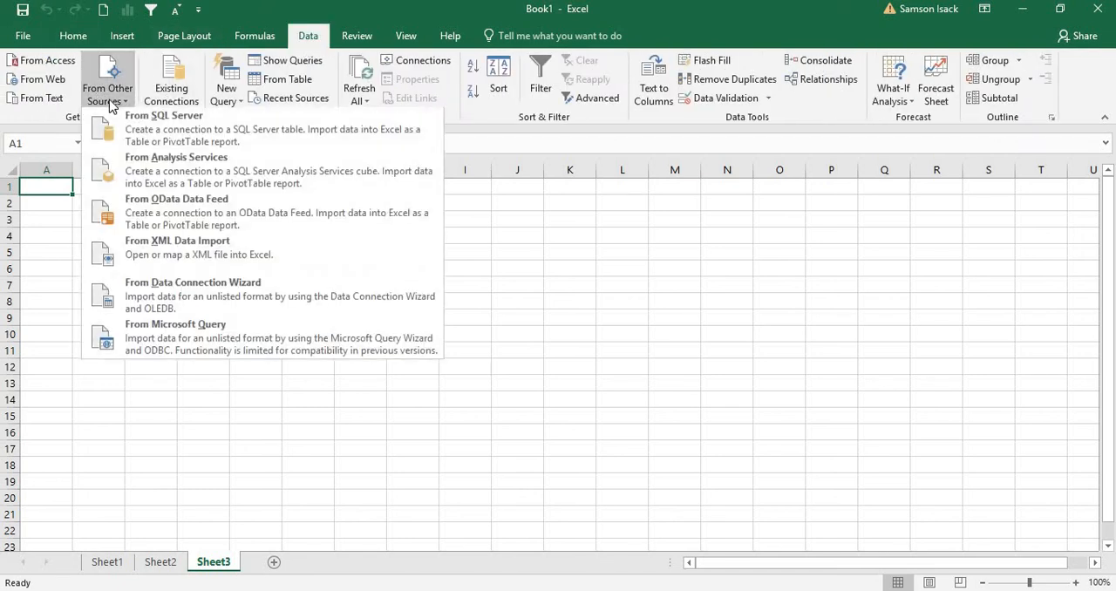
left_click(184, 140)
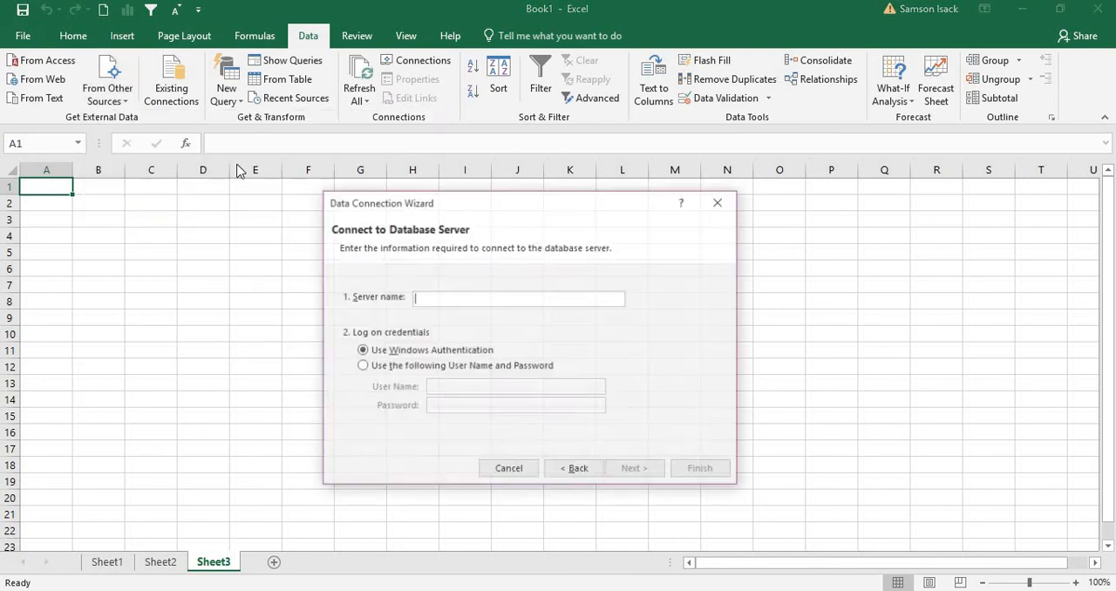
right_click(461, 301)
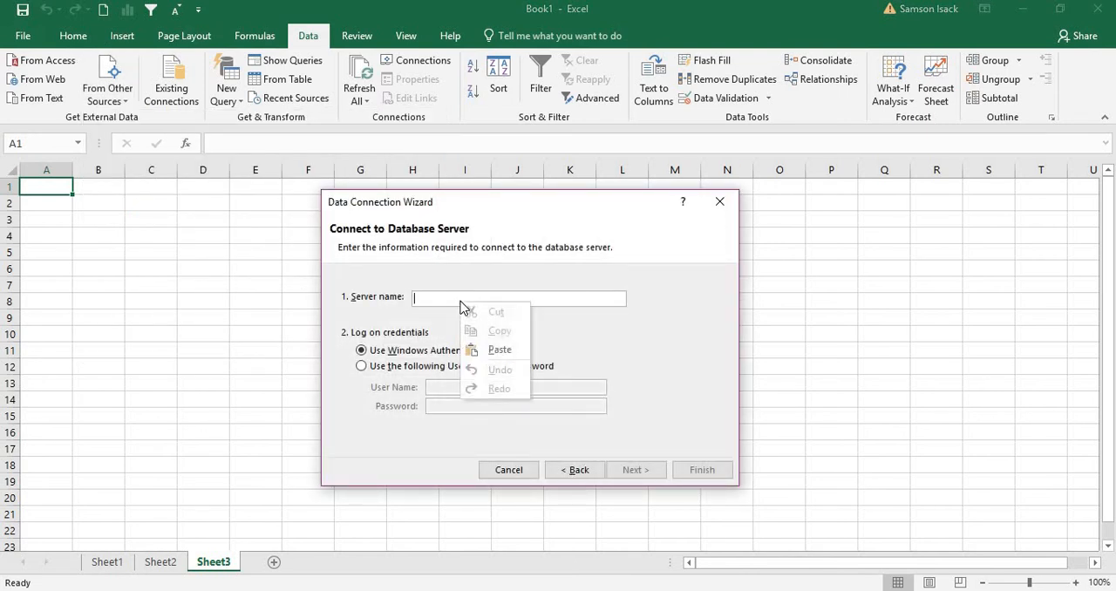
left_click(489, 351)
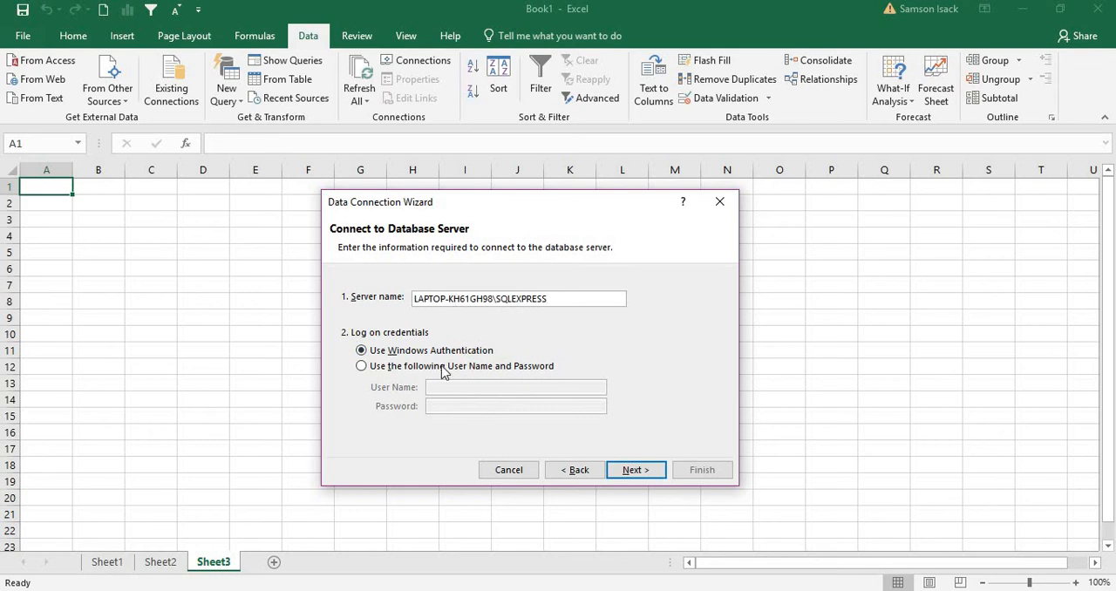
left_click(626, 473)
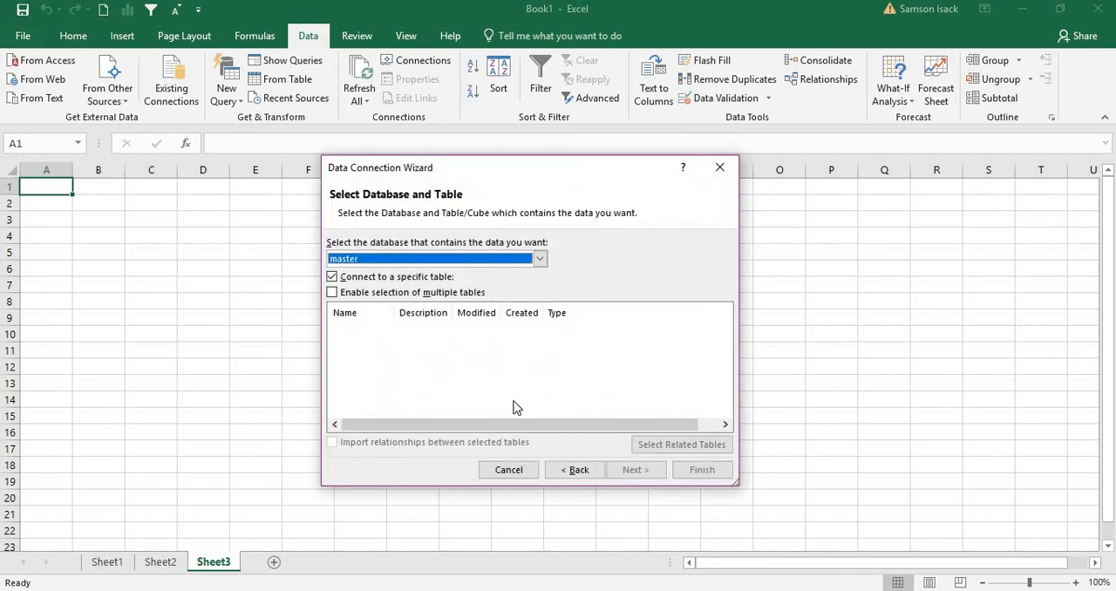
Turn off connecting to a specific table and choose is_rpts as the source database
left_click(370, 279)
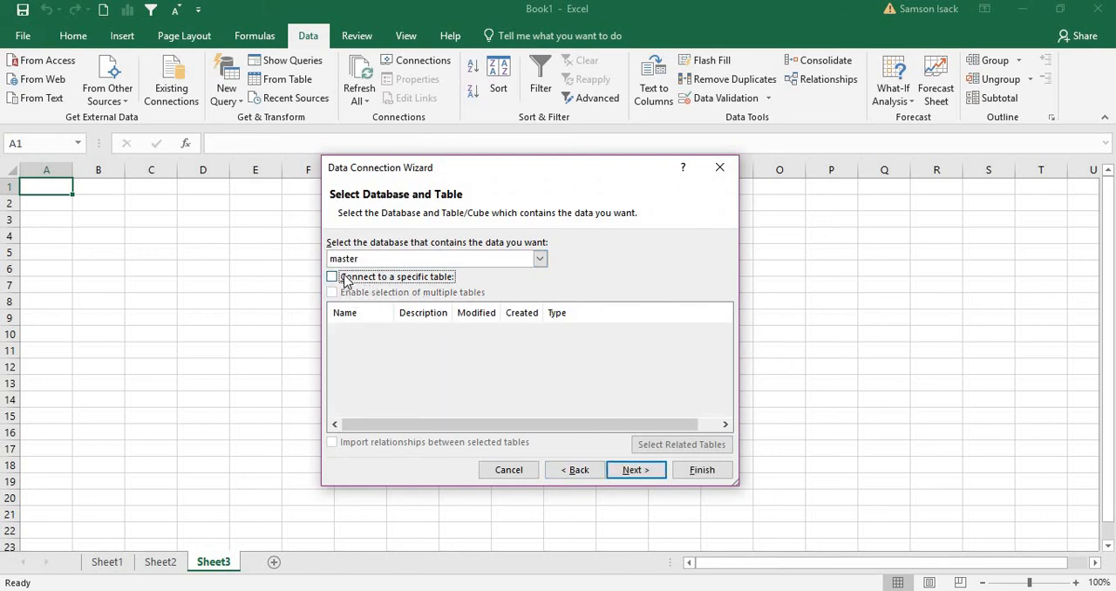
left_click(348, 278)
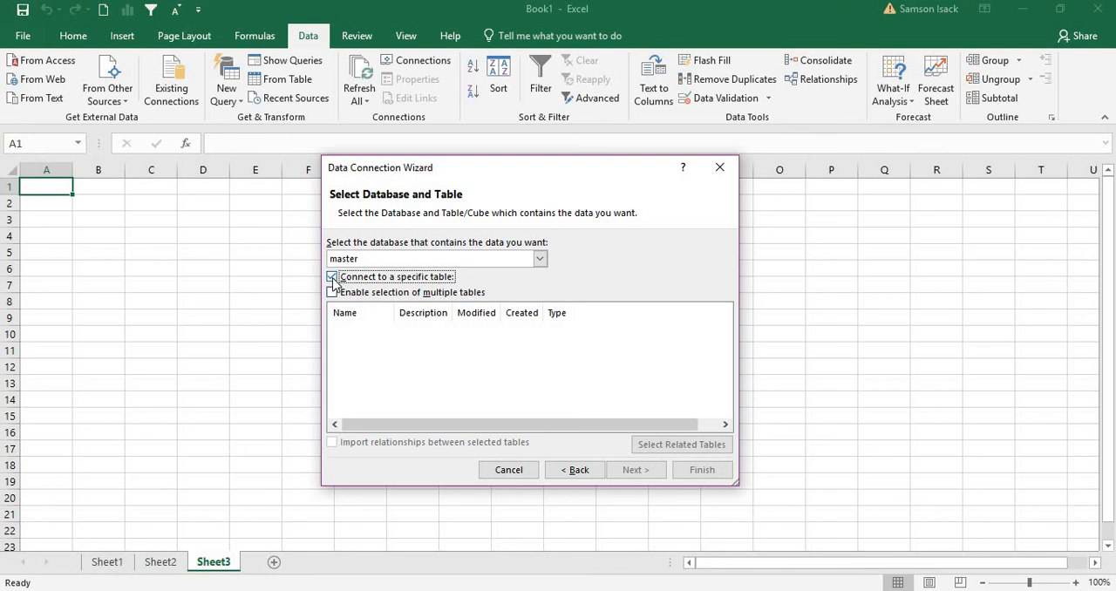
left_click(332, 278)
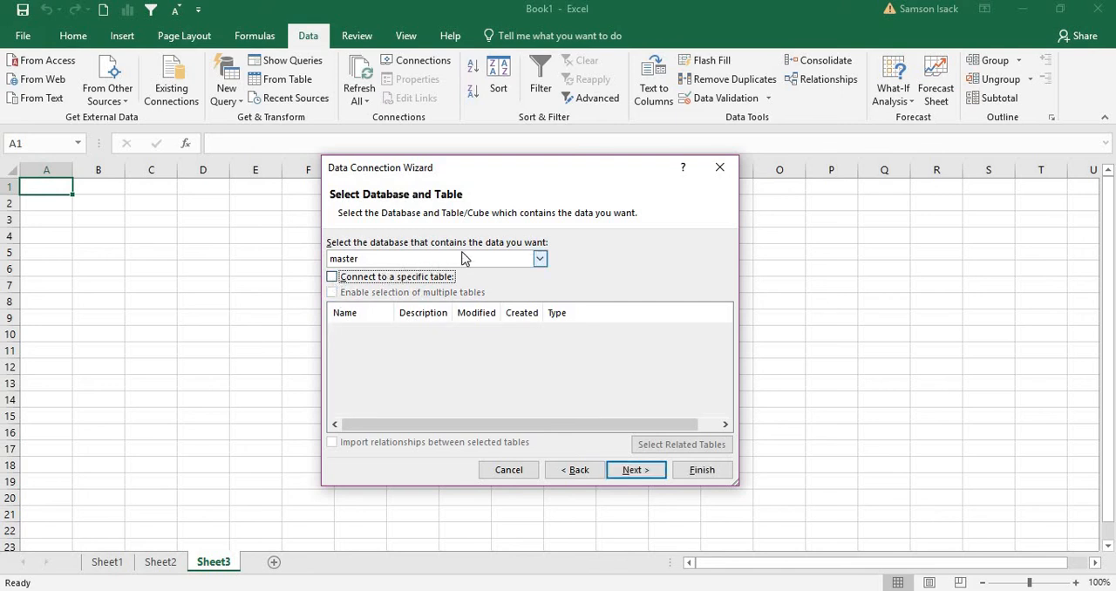
left_click(423, 259)
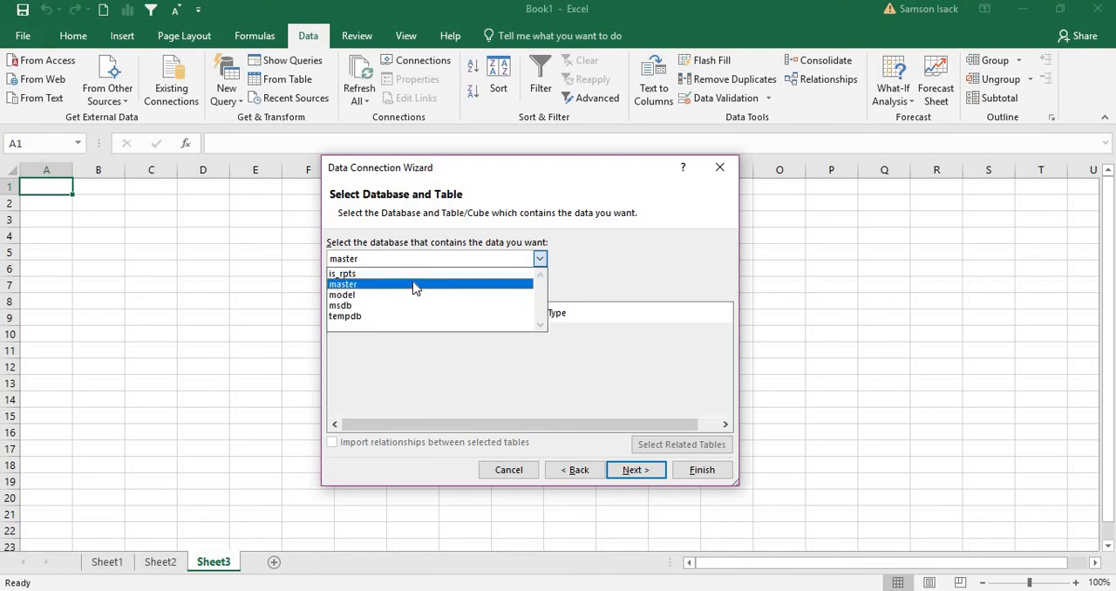
left_click(417, 273)
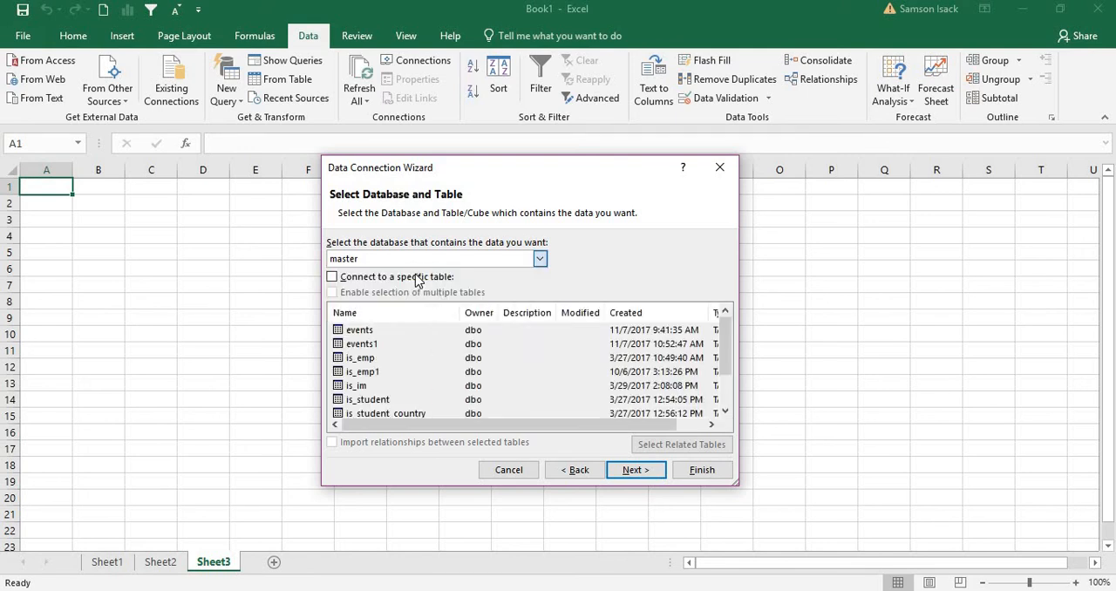
Enable connecting to a specific table and selecting multiple tables, and include the is_emp table
left_click(351, 278)
left_click(346, 292)
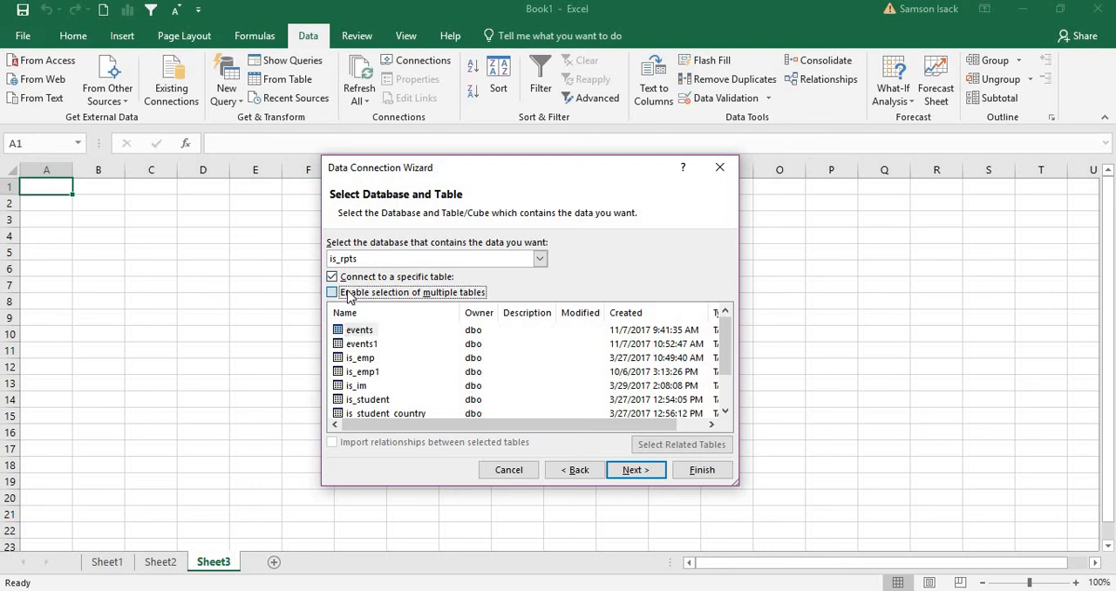
left_click(344, 277)
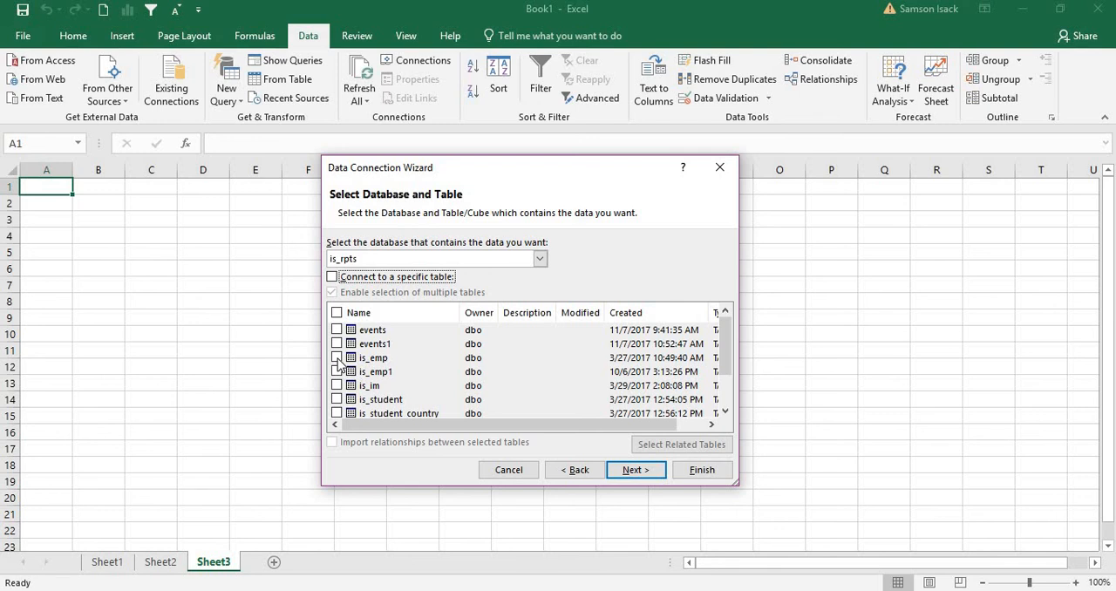
left_click(333, 277)
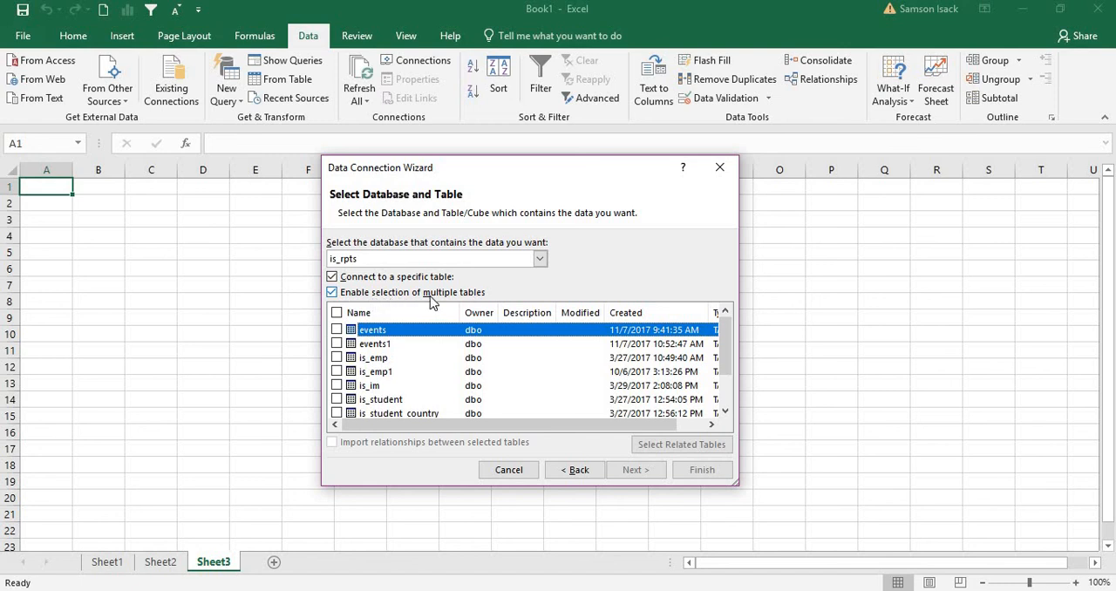
left_click(337, 358)
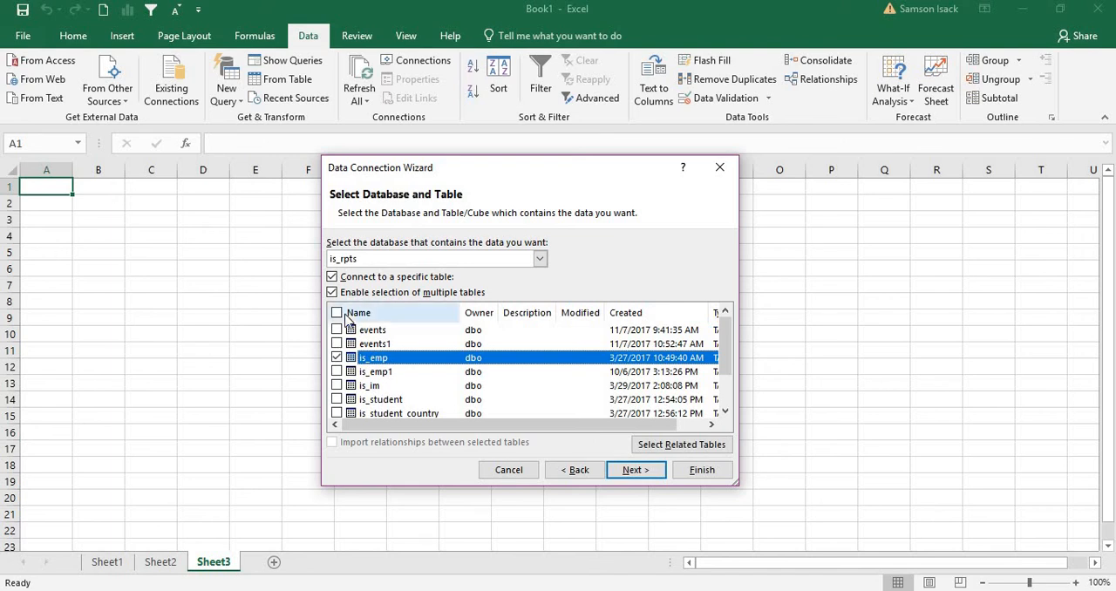
Change the tables to import to events and is_student, leaving out is_emp
left_click(337, 329)
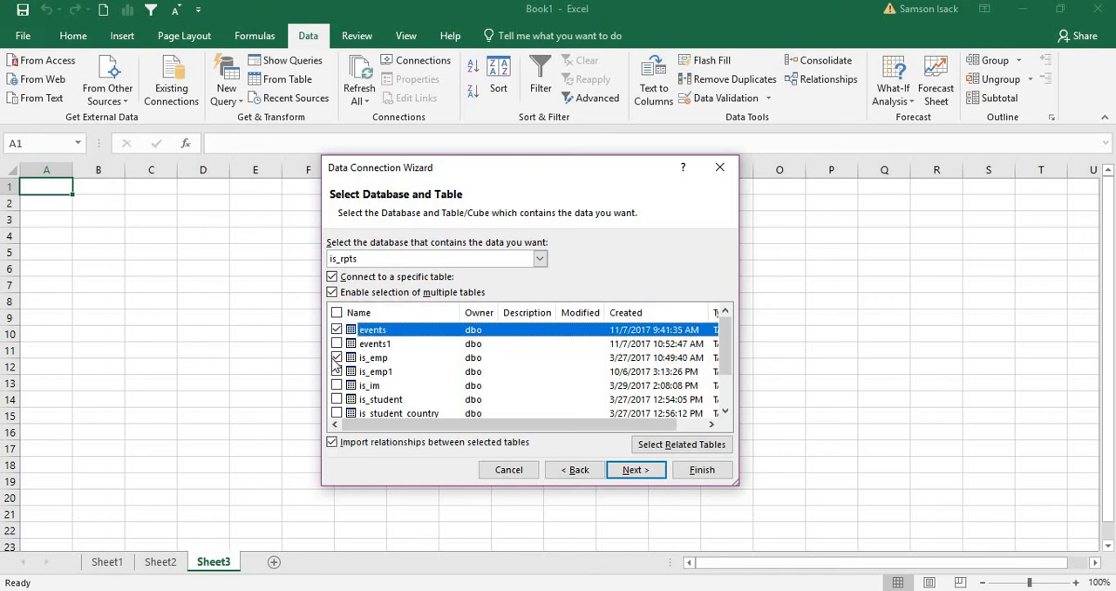
left_click(336, 357)
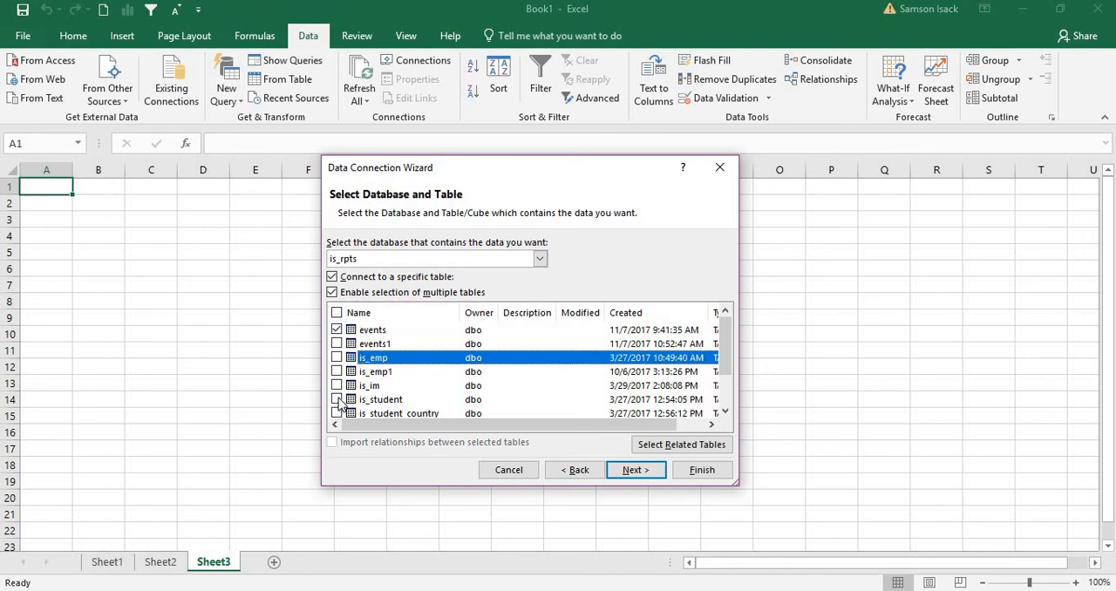
left_click(337, 399)
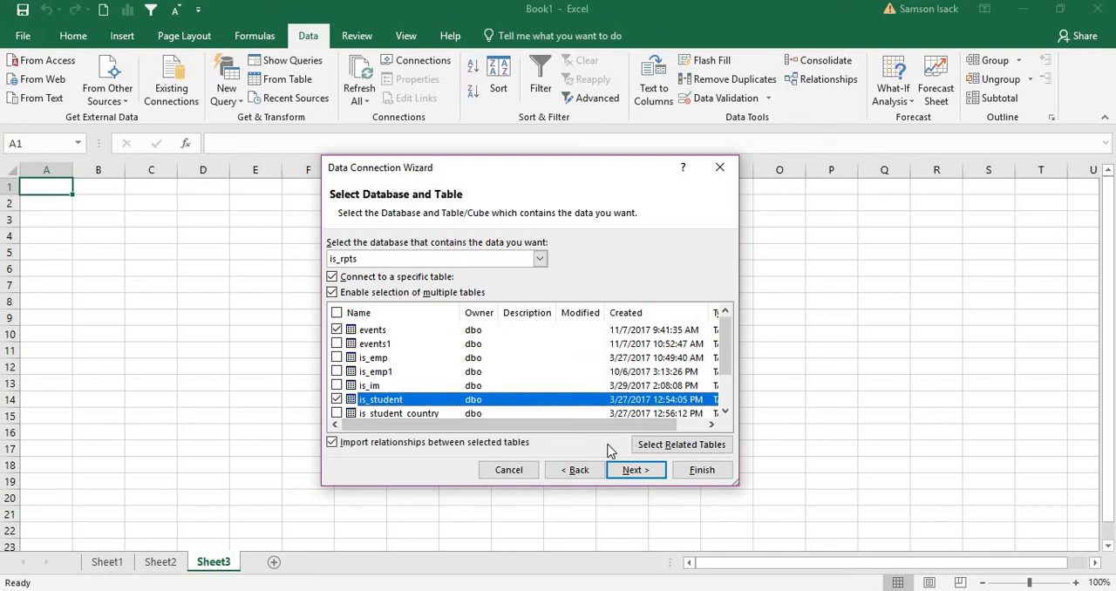
Finish the connection with its default file details and import the selected data as tables on new worksheets
left_click(625, 472)
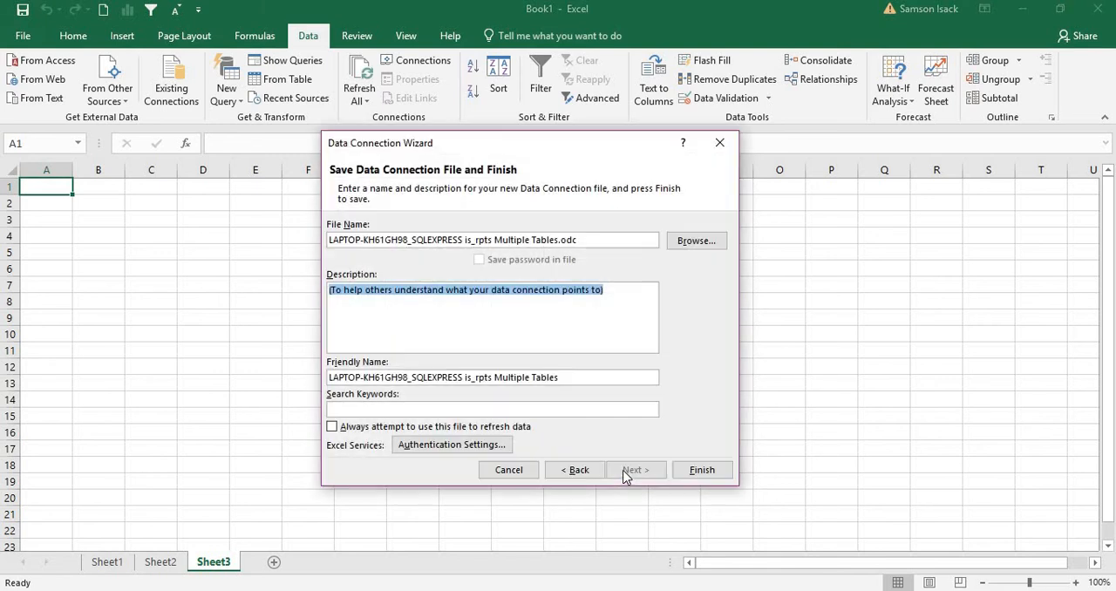
left_click(688, 476)
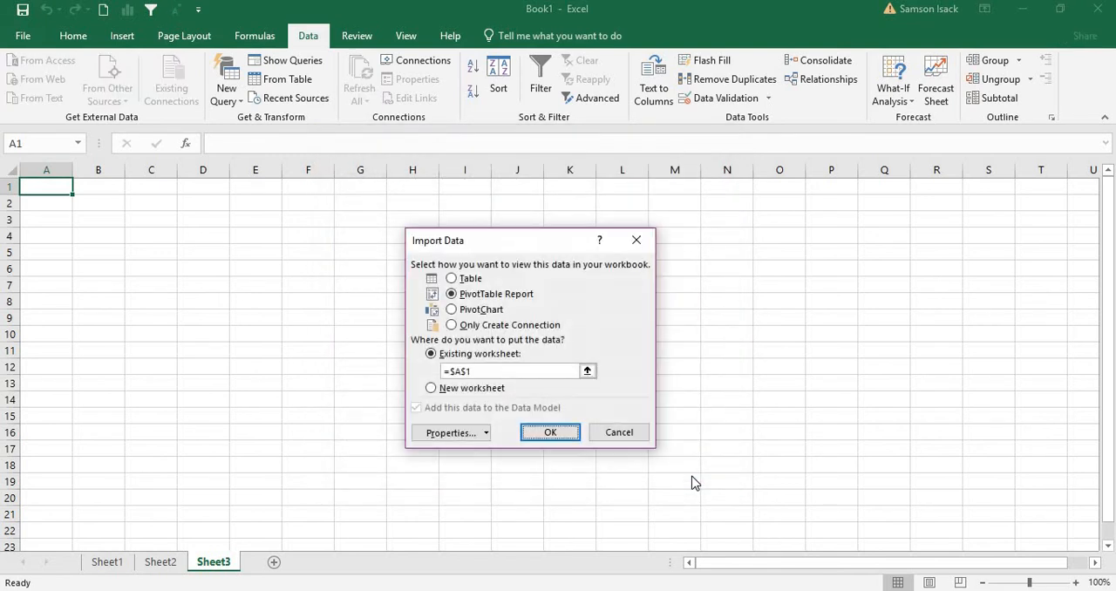
left_click(471, 278)
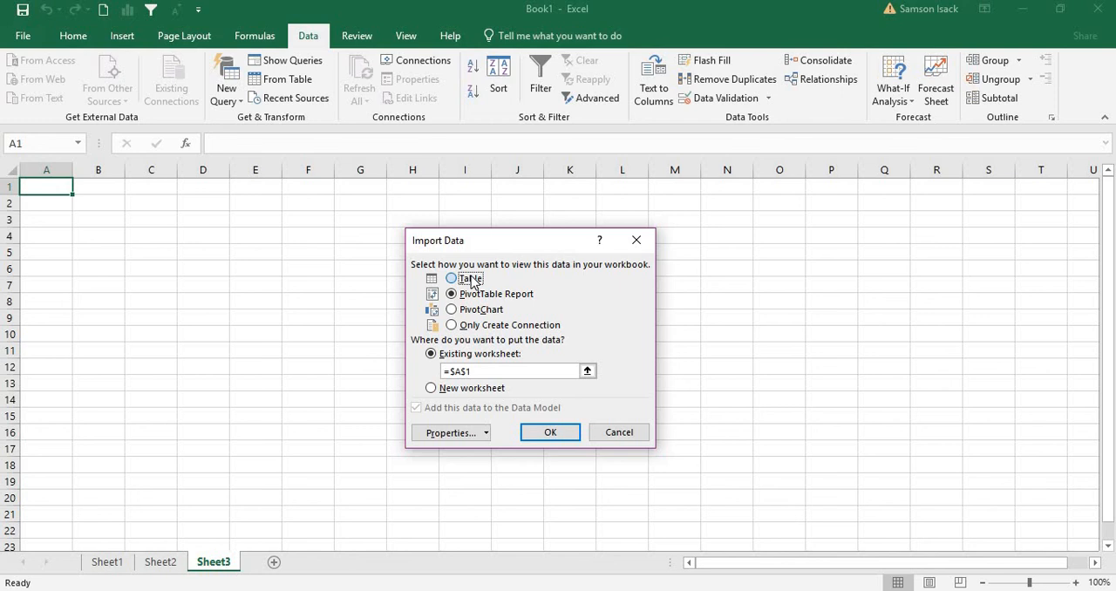
left_click(559, 433)
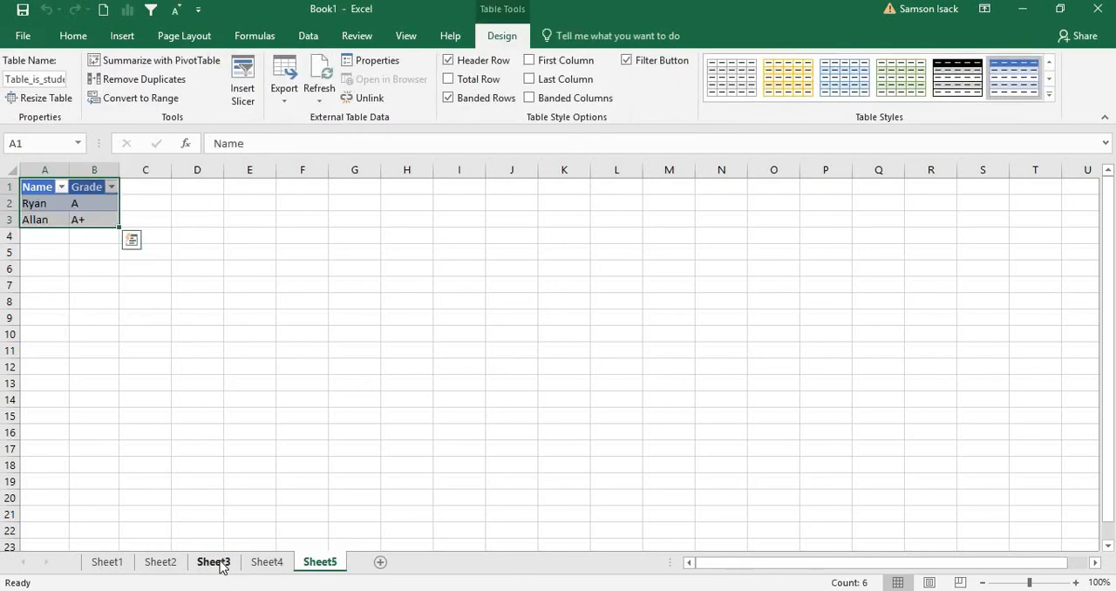
Review the imported events and student tables on Sheet4 and Sheet5, and the employee tables on Sheet2 and Sheet1
left_click(220, 565)
left_click(269, 564)
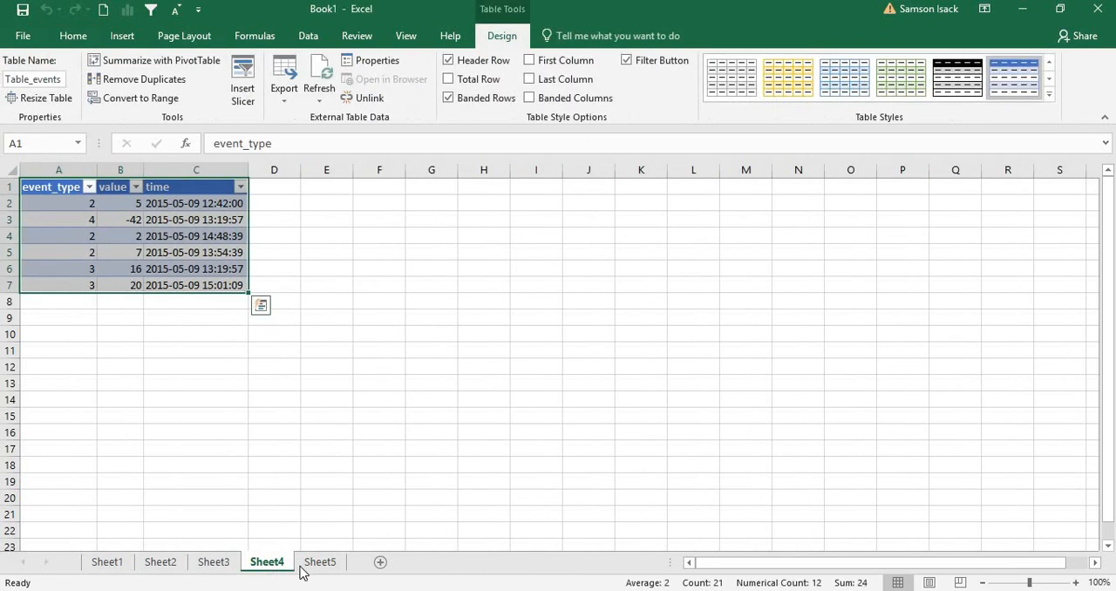
left_click(114, 218)
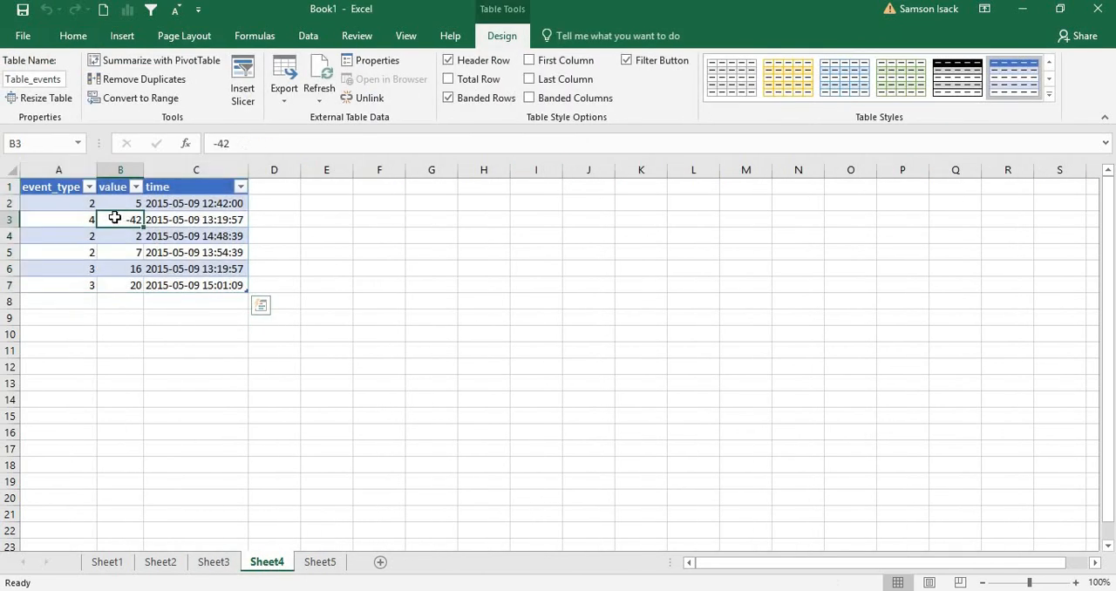
left_click(67, 200)
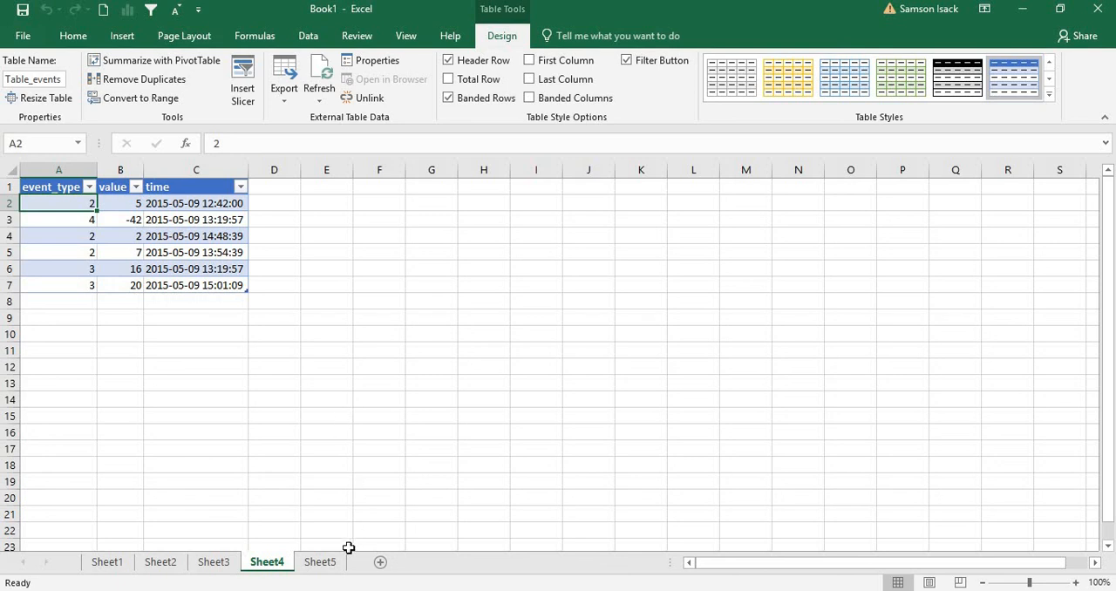
left_click(320, 566)
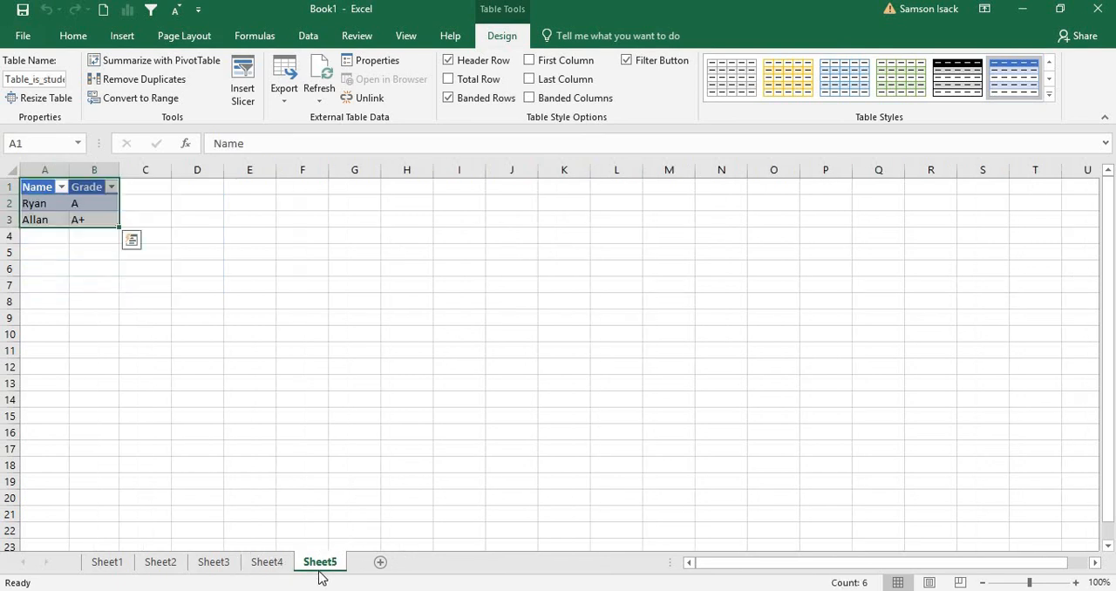
left_click(272, 564)
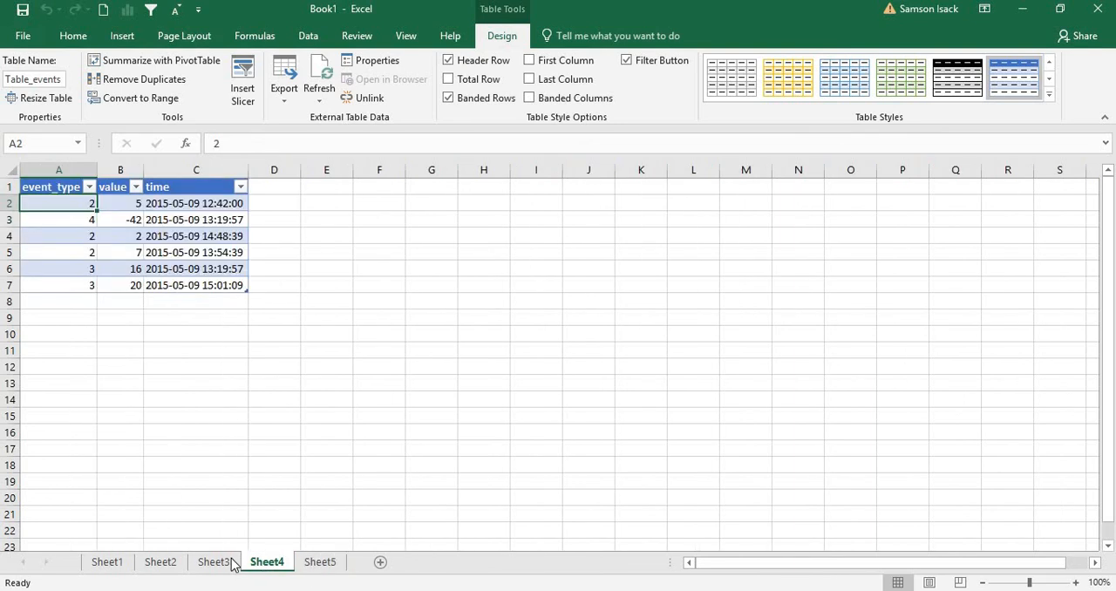
left_click(231, 563)
left_click(317, 563)
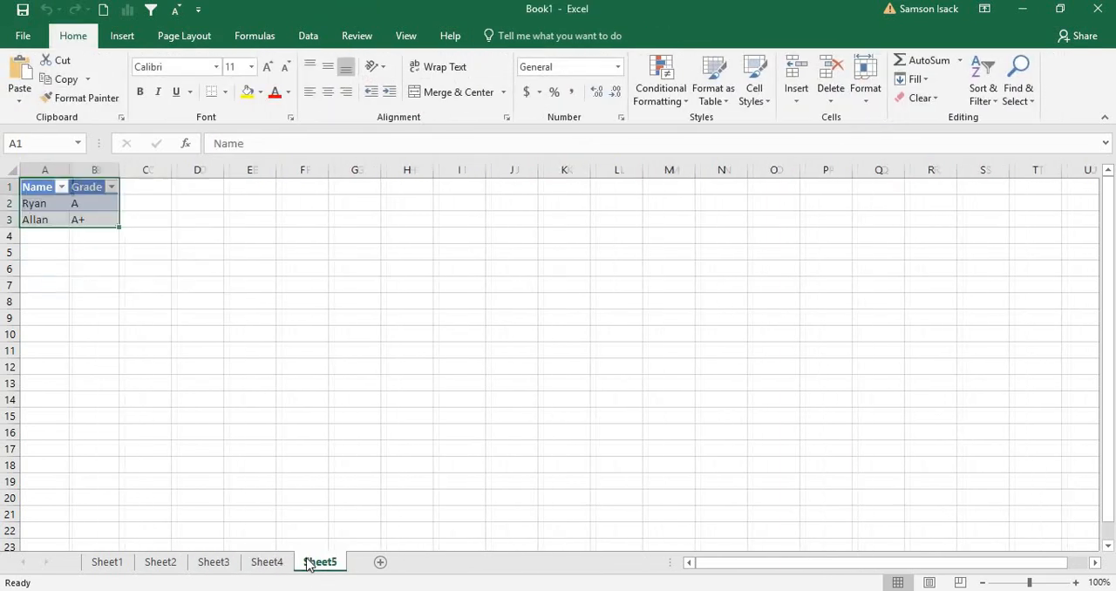
left_click(261, 565)
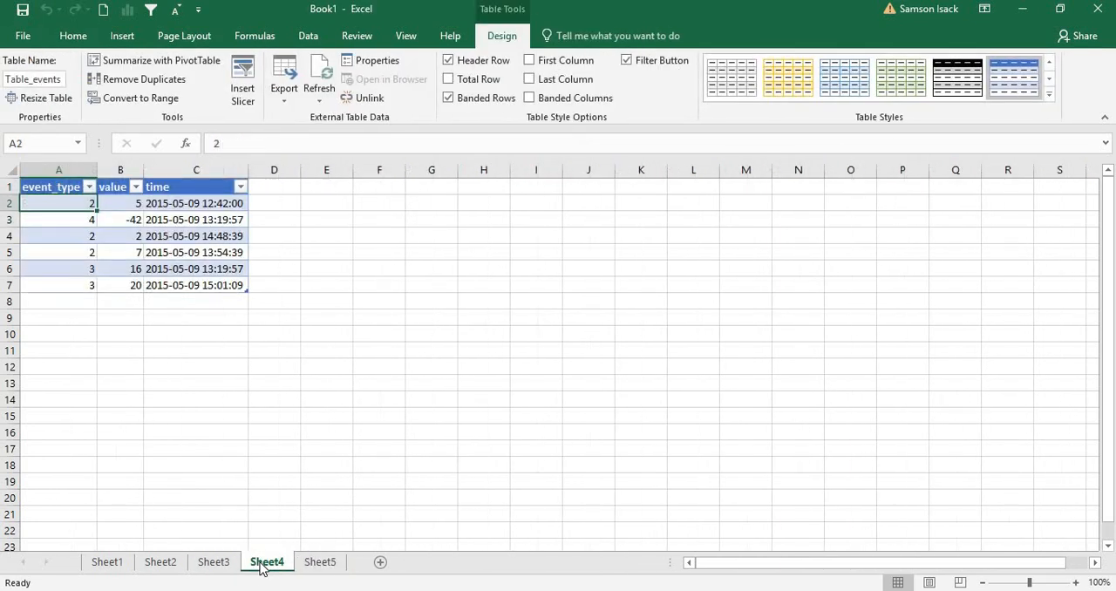
left_click(160, 563)
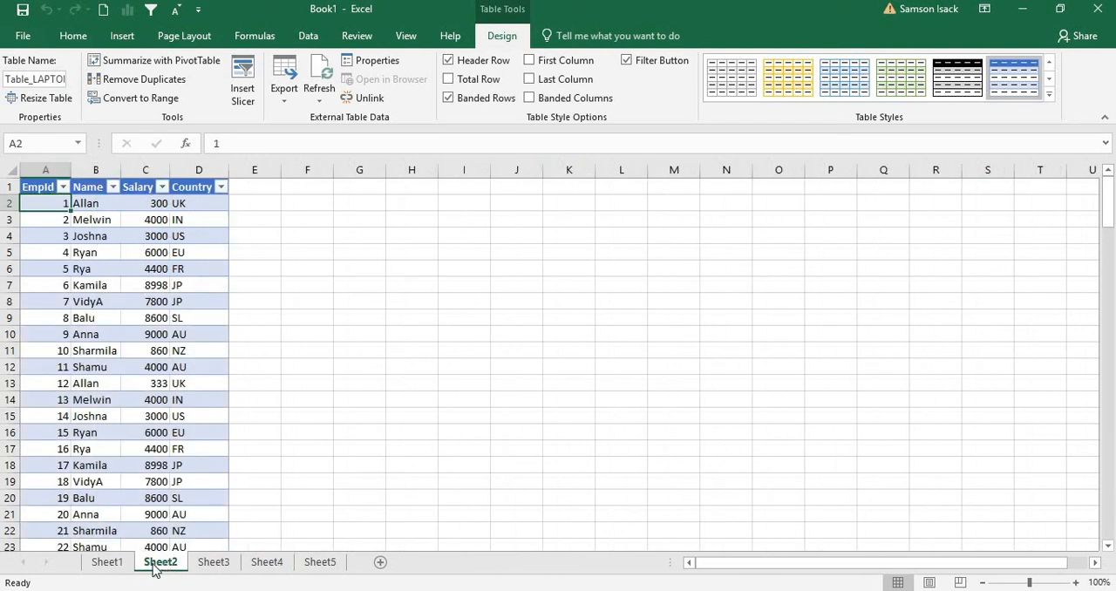
left_click(108, 563)
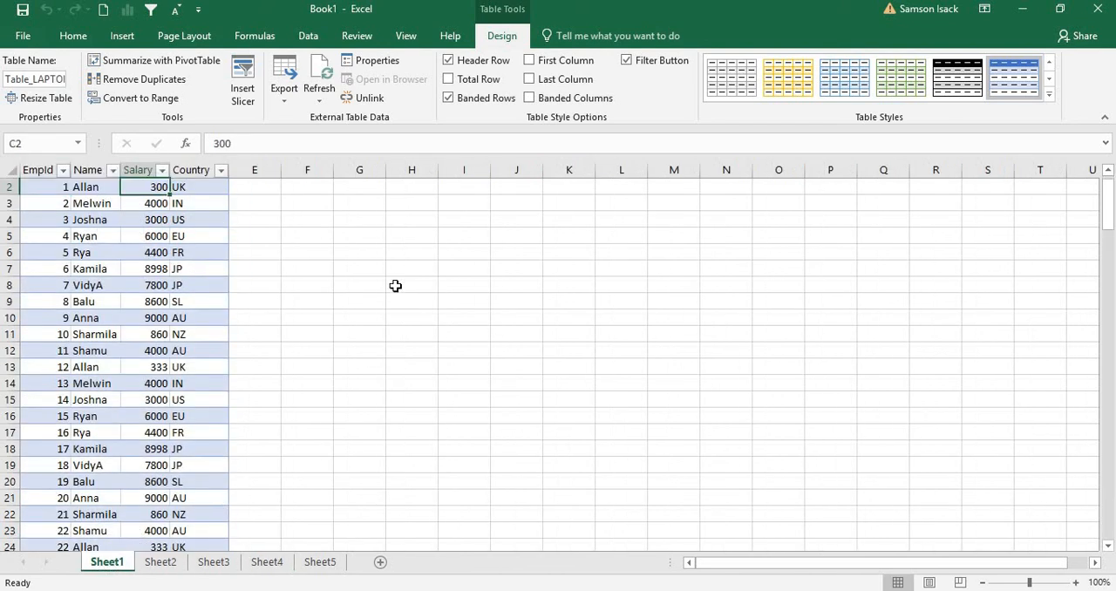